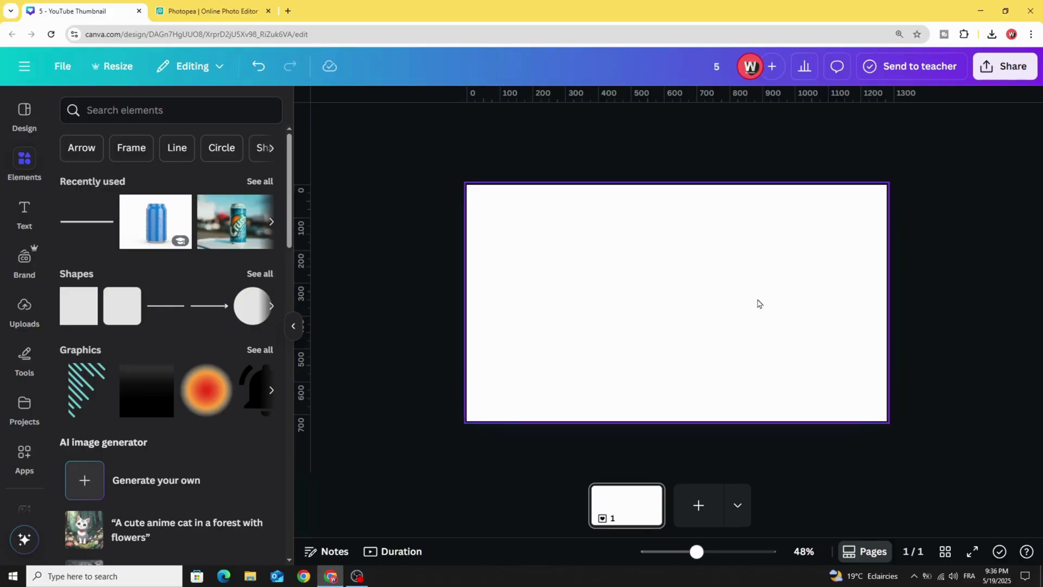
# - Add a heading reading '5' and enlarge it by its corner handles
pyautogui.click(24, 212)
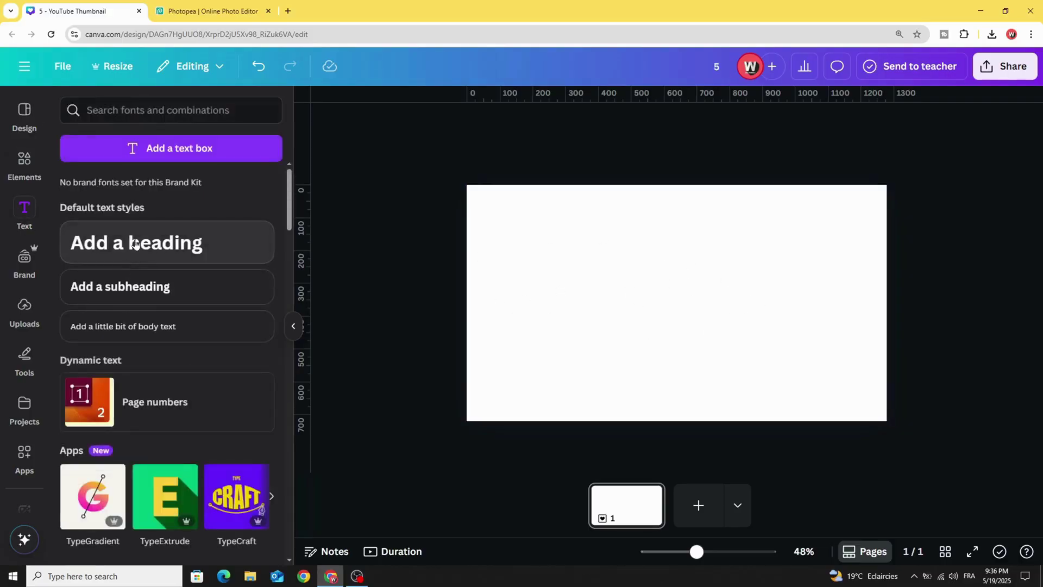
pyautogui.click(135, 243)
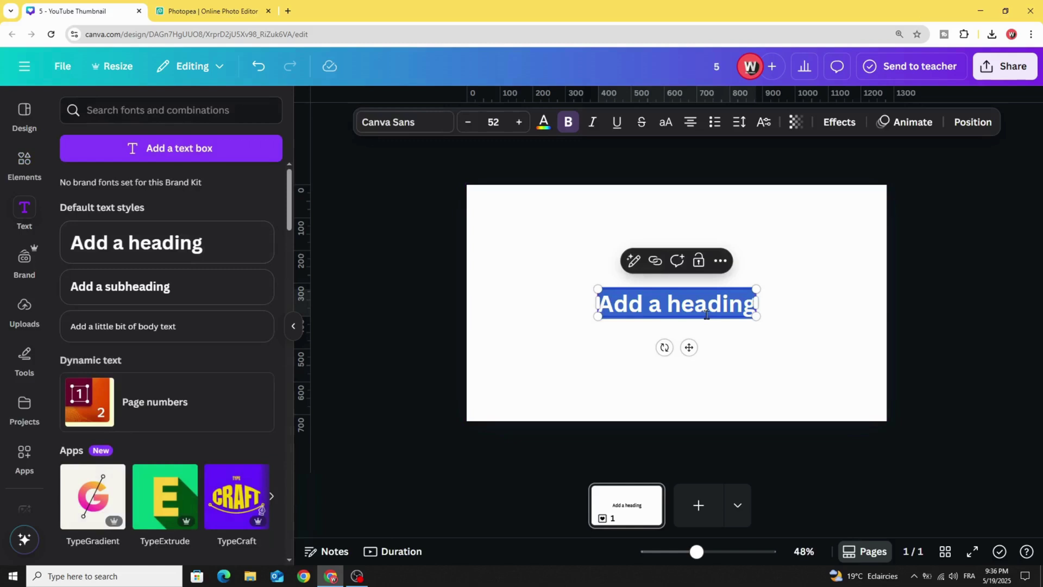
pyautogui.write('5')
pyautogui.moveTo(668, 288); pyautogui.dragTo(618, 186)
pyautogui.moveTo(686, 316); pyautogui.dragTo(743, 434)
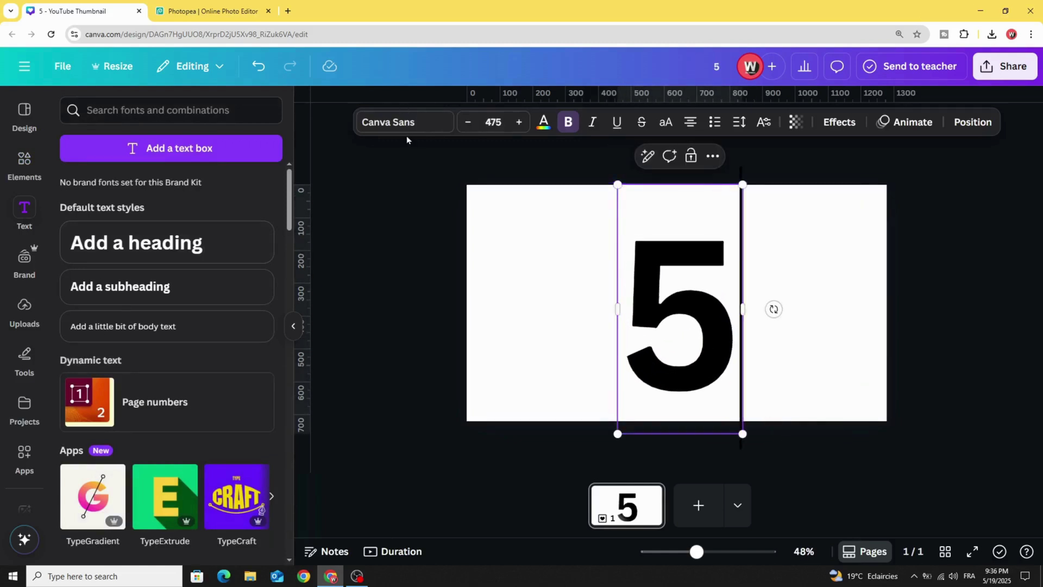
# - Set the 5's font to League Spartan, enlarge it to size 535 and centre it
pyautogui.click(383, 123)
pyautogui.scroll(-2, 195, 384)
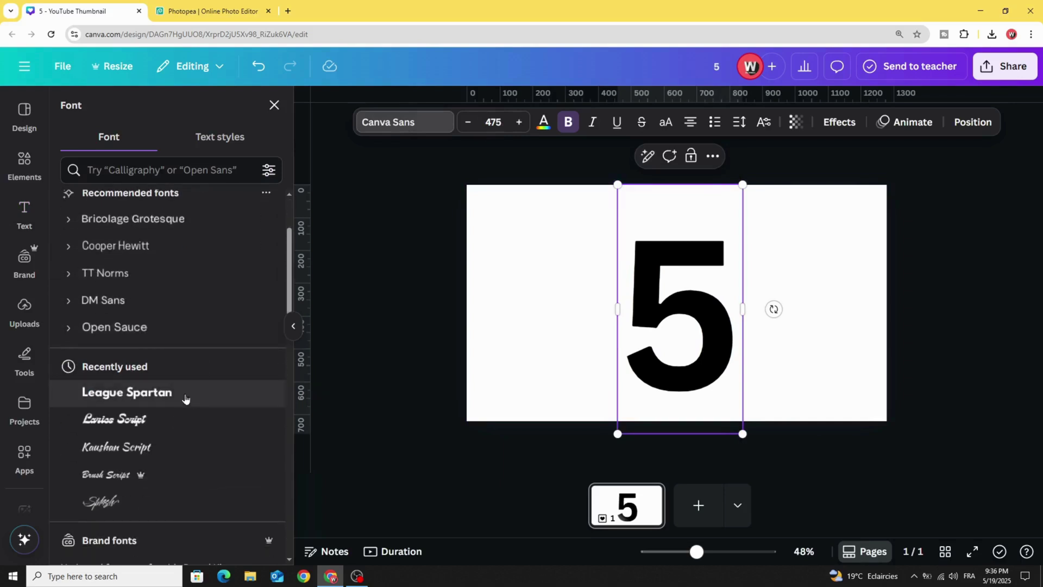
pyautogui.click(186, 395)
pyautogui.click(428, 229)
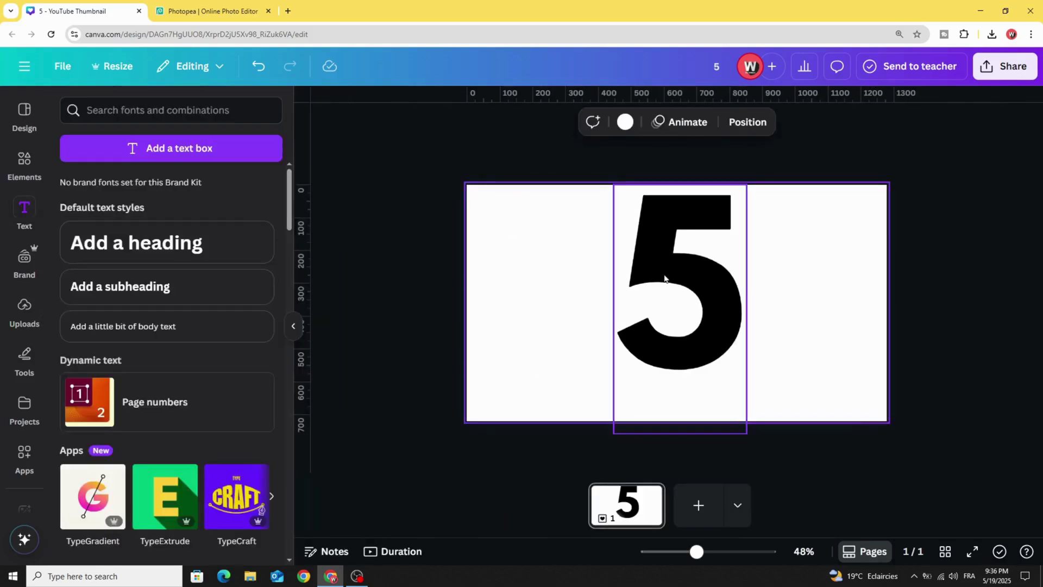
pyautogui.moveTo(664, 275); pyautogui.dragTo(673, 296)
pyautogui.moveTo(748, 206); pyautogui.dragTo(760, 179)
pyautogui.moveTo(715, 271); pyautogui.dragTo(709, 284)
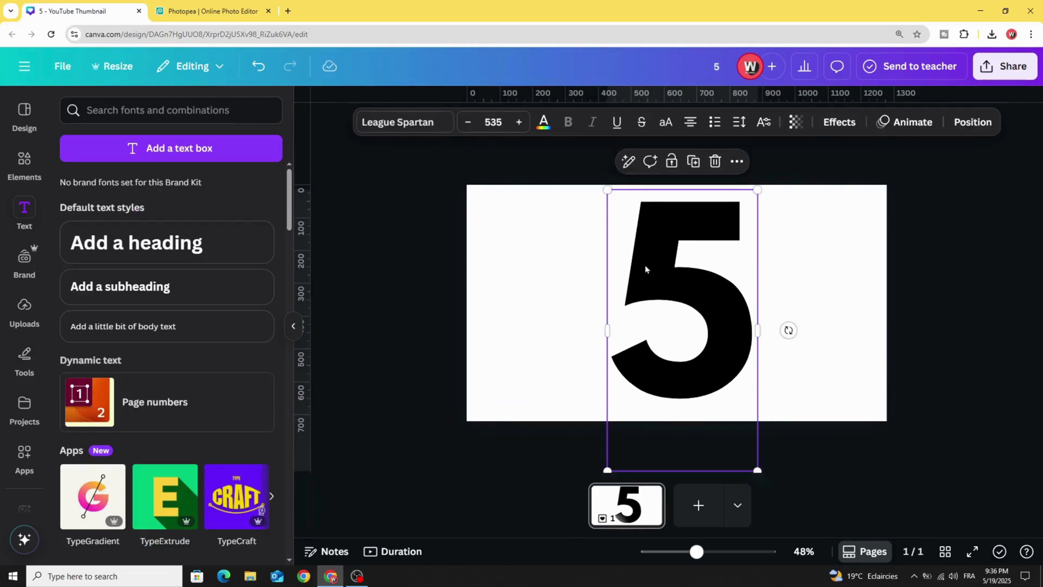
# - Add a white horizontal line from Elements and place it across the 5
pyautogui.click(25, 160)
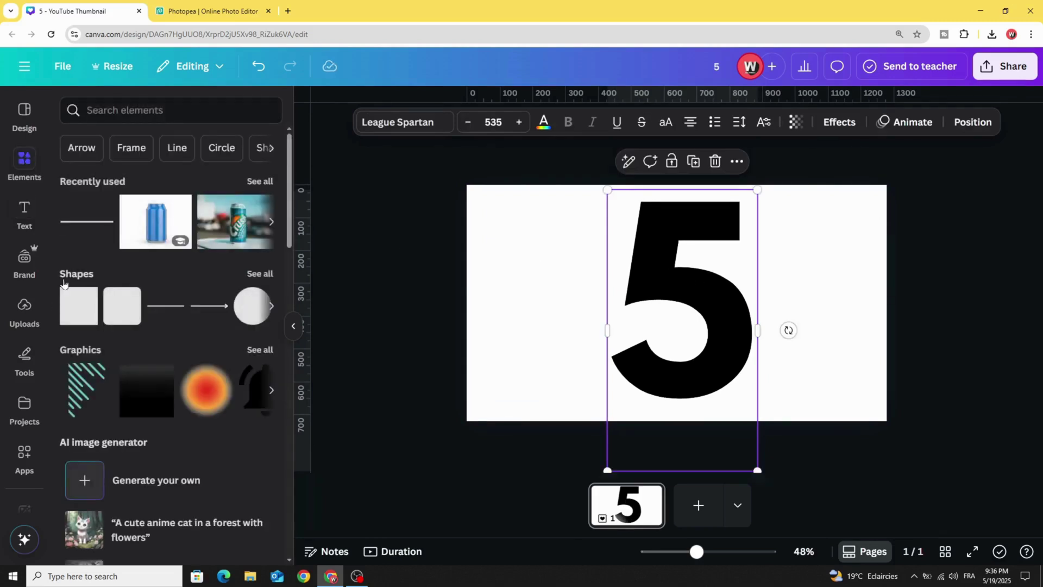
pyautogui.click(155, 311)
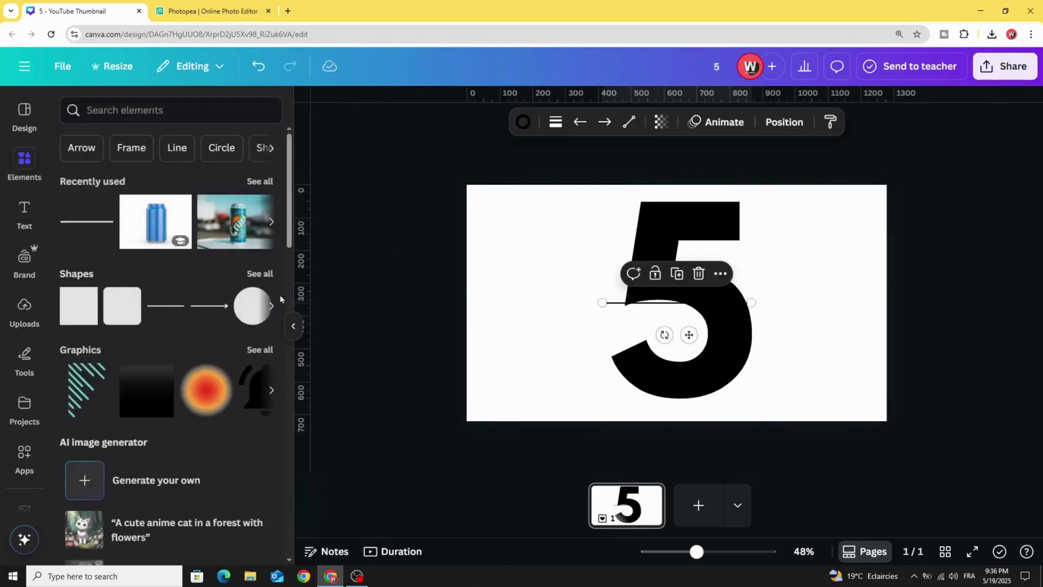
pyautogui.click(523, 123)
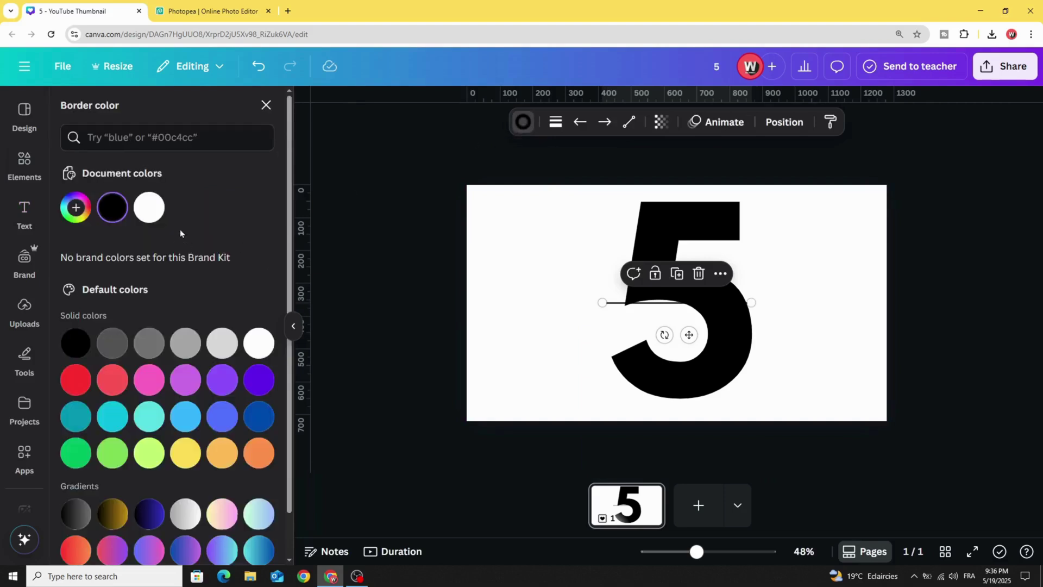
pyautogui.click(155, 212)
pyautogui.moveTo(751, 302); pyautogui.dragTo(774, 302)
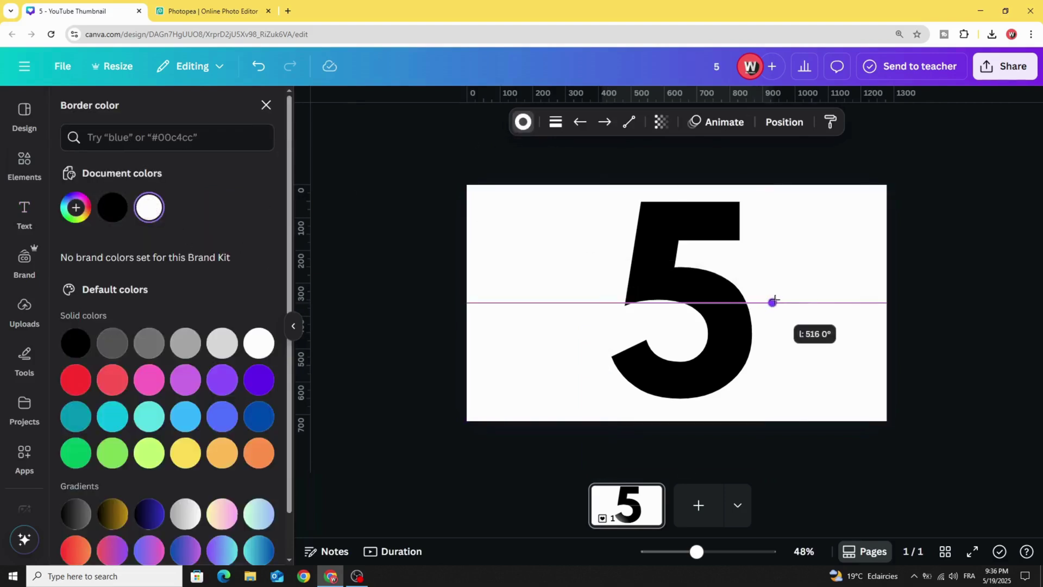
pyautogui.click(442, 354)
pyautogui.click(677, 316)
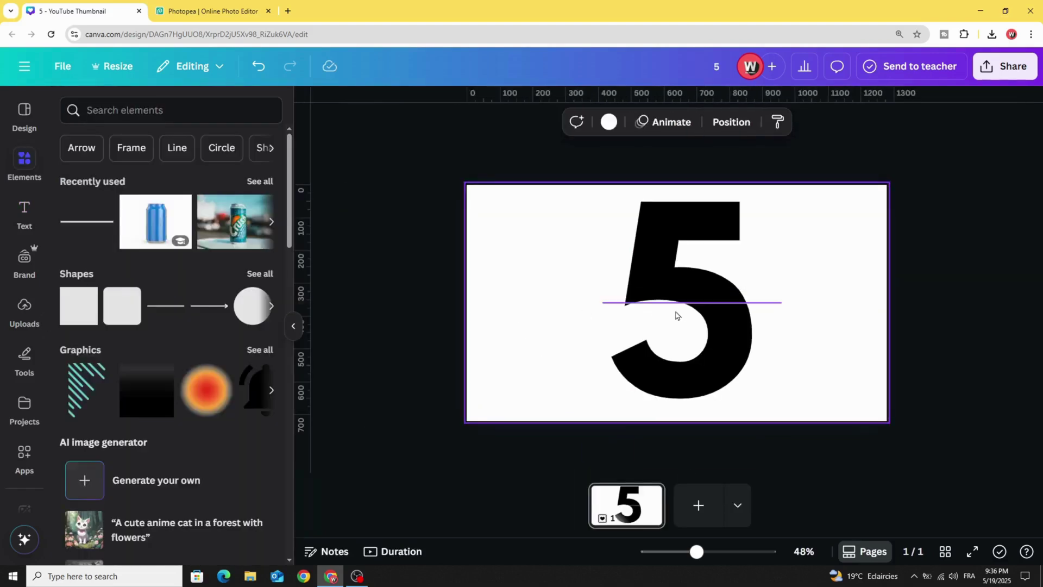
pyautogui.moveTo(704, 307); pyautogui.dragTo(730, 356)
# - Duplicate the white line, rotate it vertical, and extend it down through the 5
pyautogui.click(677, 227)
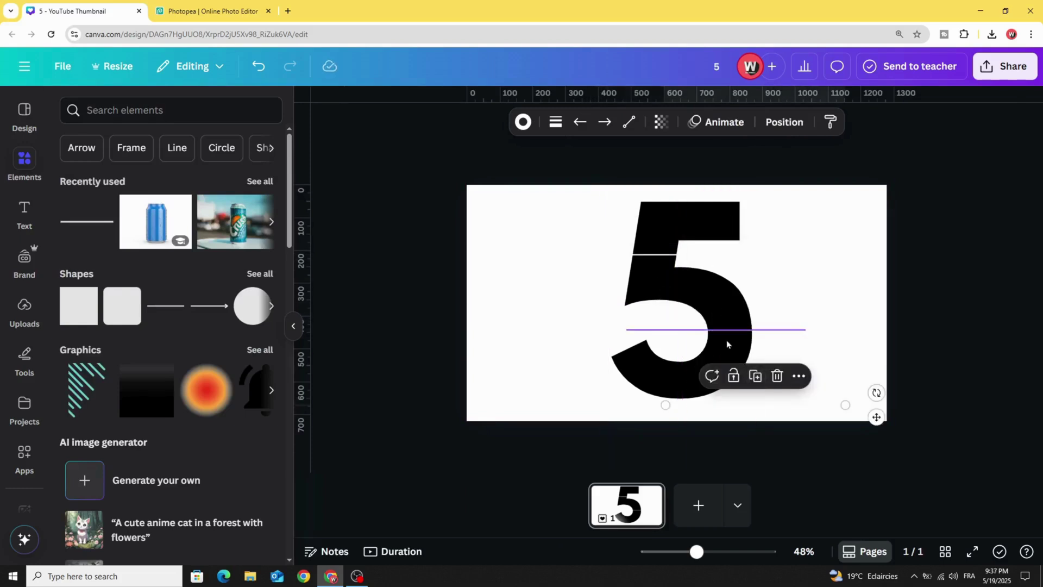
pyautogui.moveTo(825, 402); pyautogui.dragTo(772, 288)
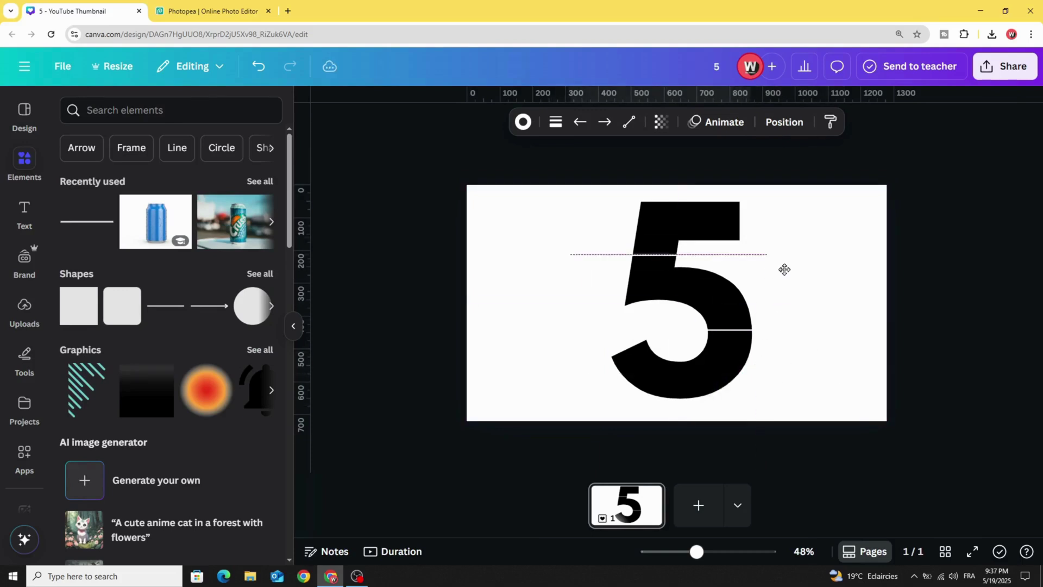
pyautogui.moveTo(782, 249); pyautogui.dragTo(782, 250)
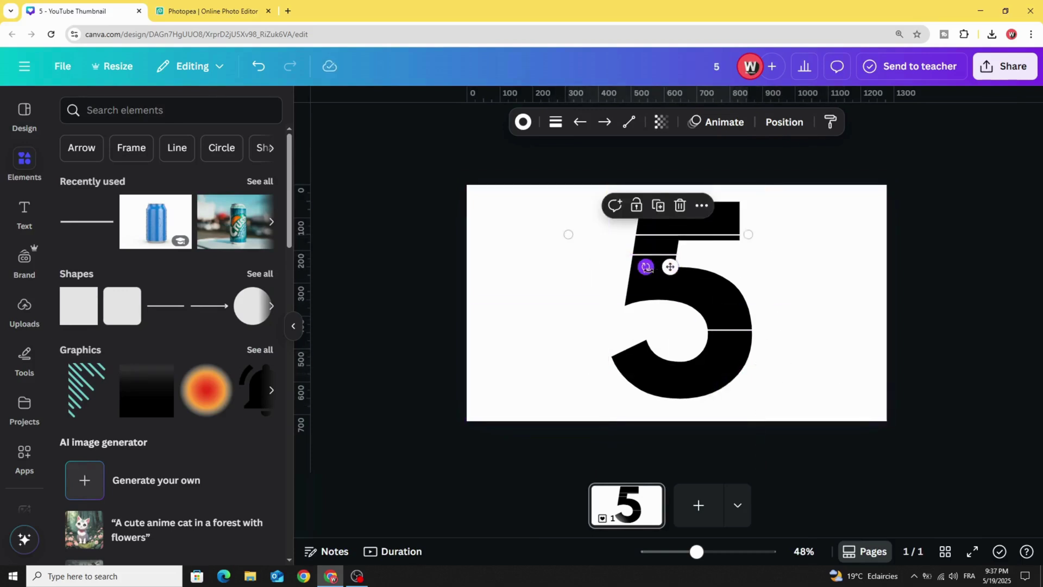
pyautogui.moveTo(646, 267); pyautogui.dragTo(601, 225)
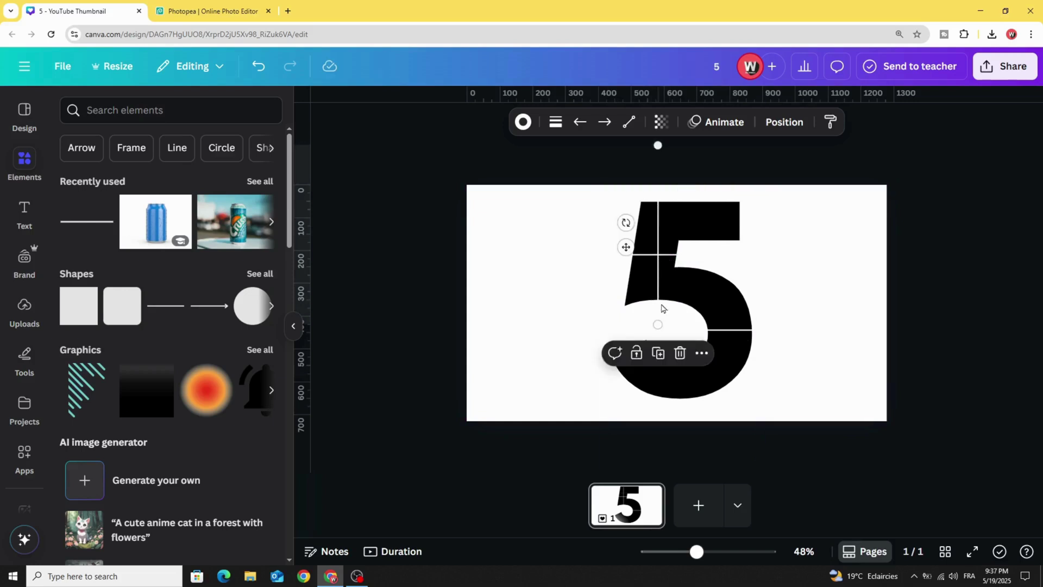
pyautogui.moveTo(658, 294); pyautogui.dragTo(689, 275)
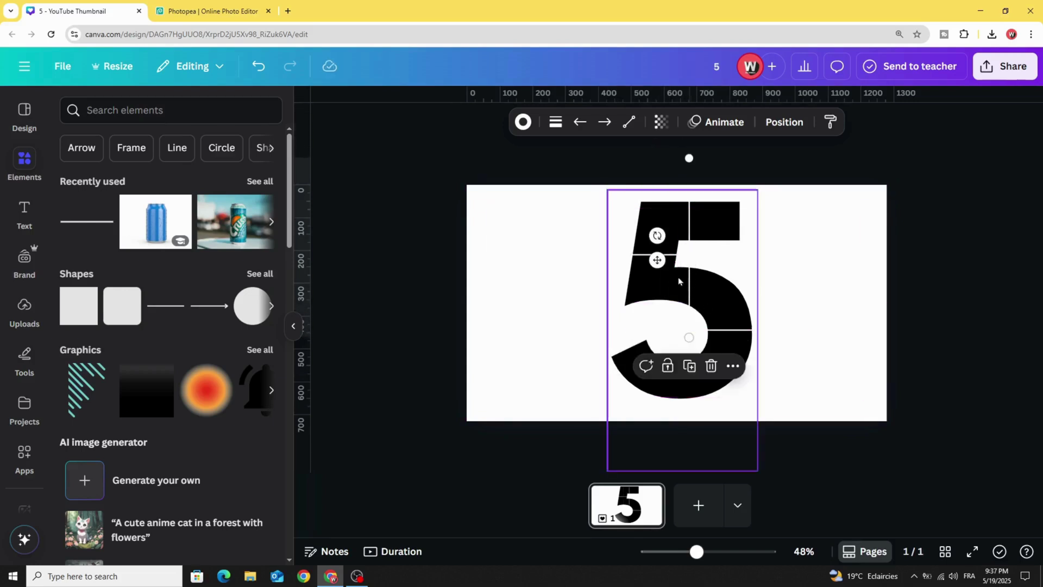
pyautogui.moveTo(690, 338); pyautogui.dragTo(694, 401)
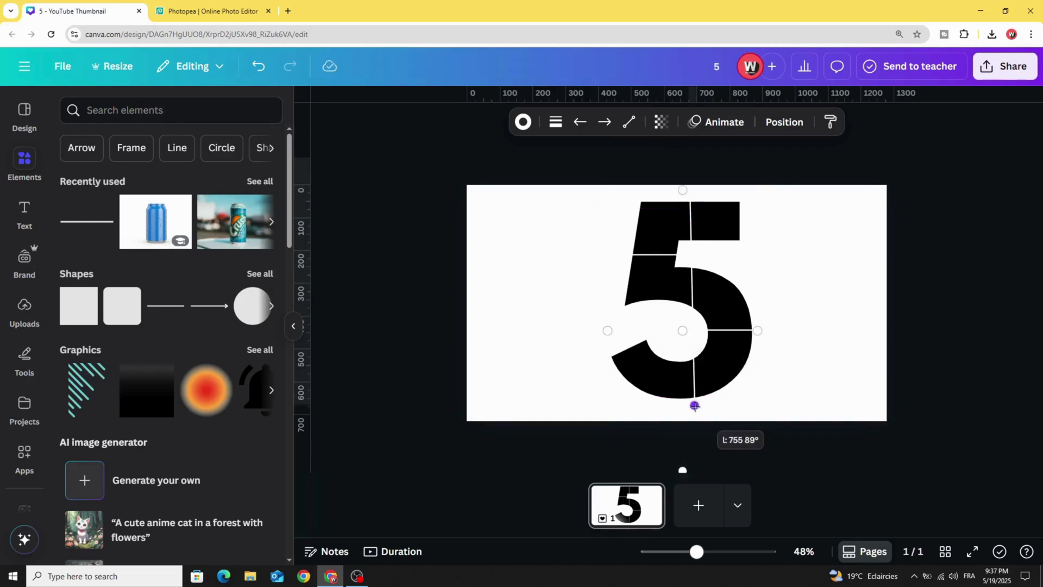
pyautogui.click(1012, 229)
# - Download the design as a PNG and switch to the Photopea tab
pyautogui.click(1012, 71)
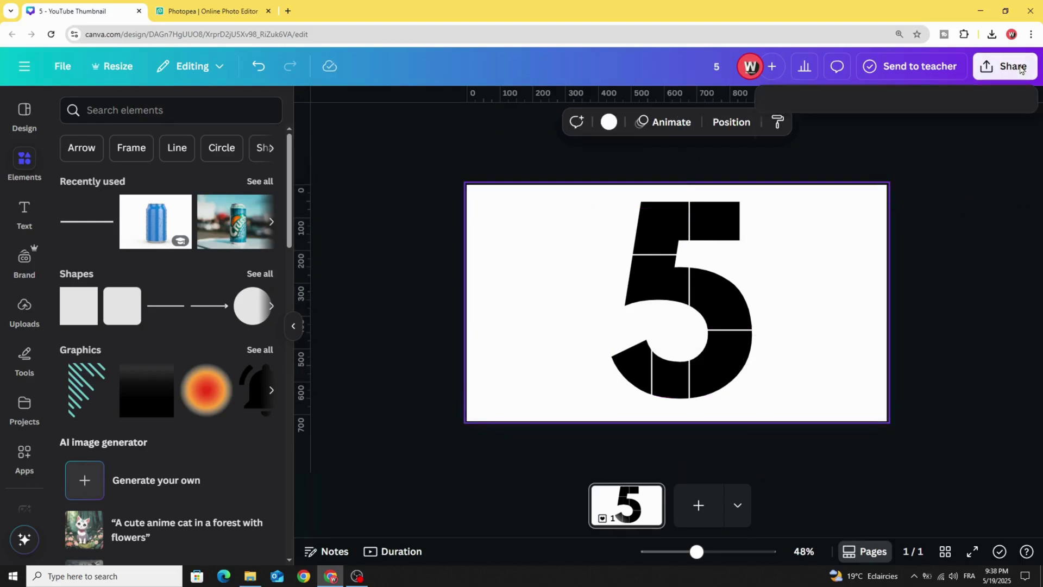
pyautogui.click(796, 343)
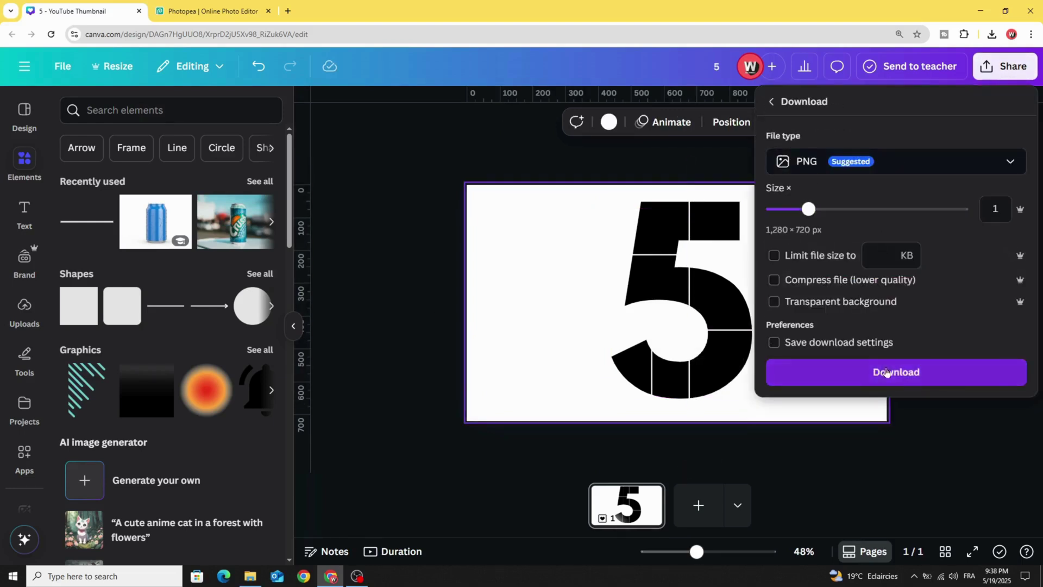
pyautogui.click(886, 372)
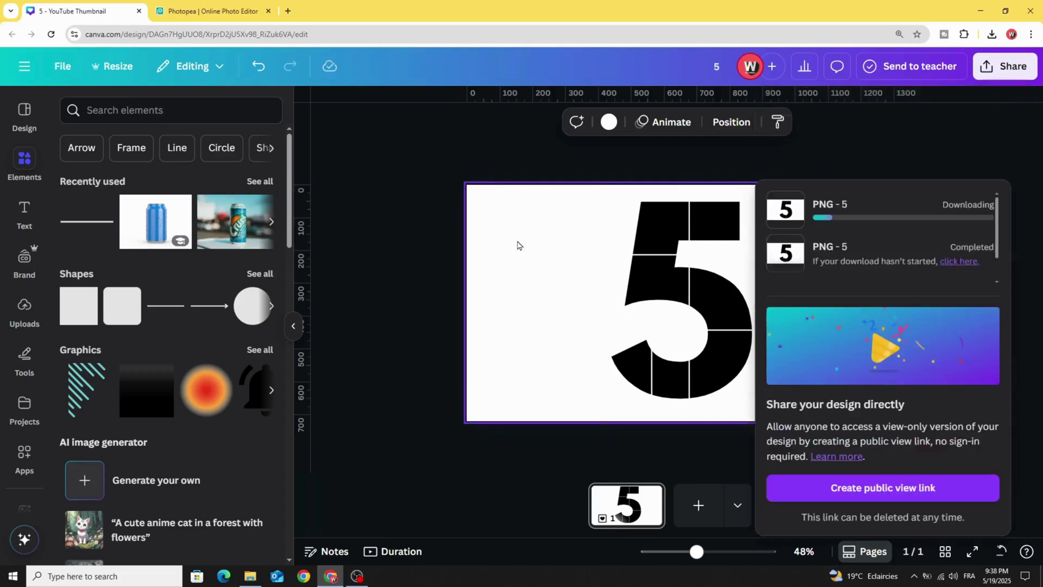
pyautogui.click(449, 215)
pyautogui.click(209, 7)
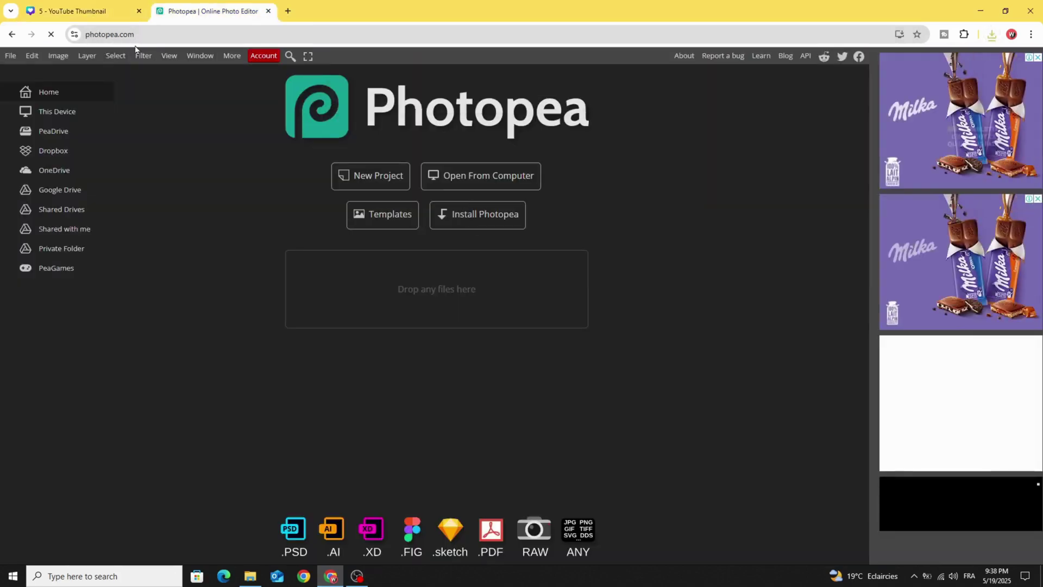
# - Drag the downloaded 5 (10).png from the browser downloads into Photopea to open it
pyautogui.click(993, 35)
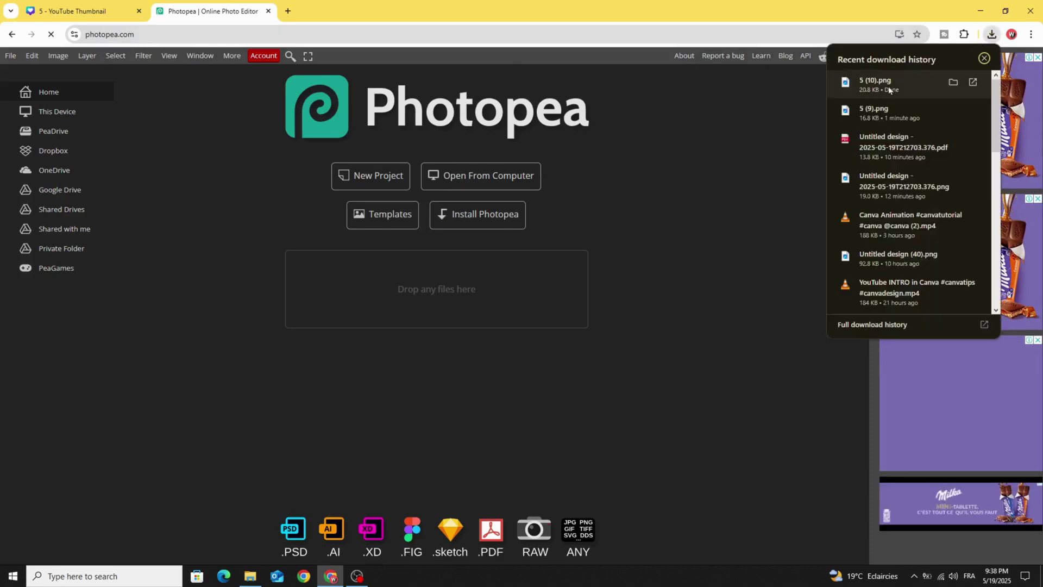
pyautogui.moveTo(889, 90); pyautogui.dragTo(447, 271)
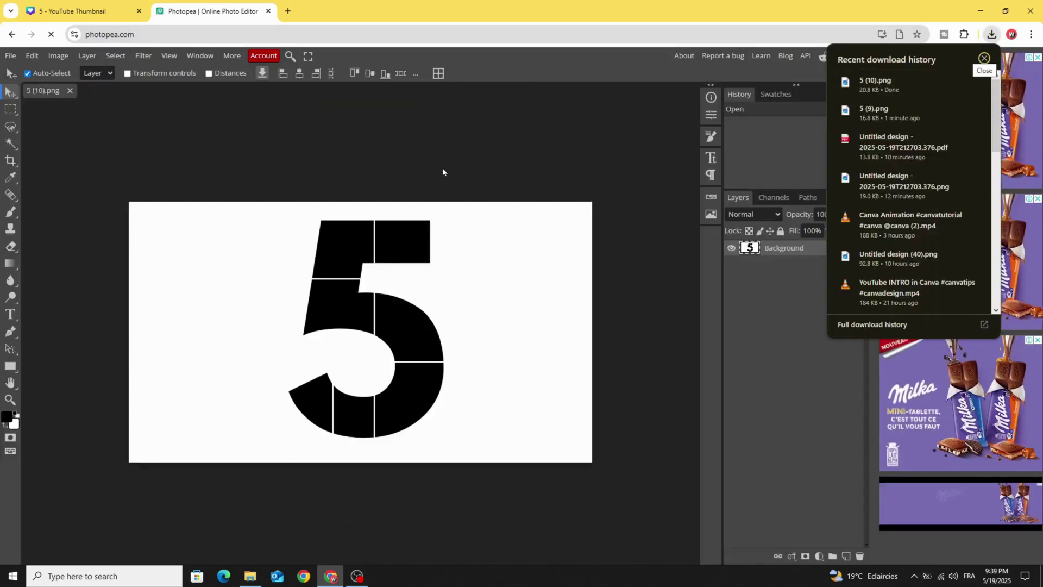
pyautogui.click(575, 178)
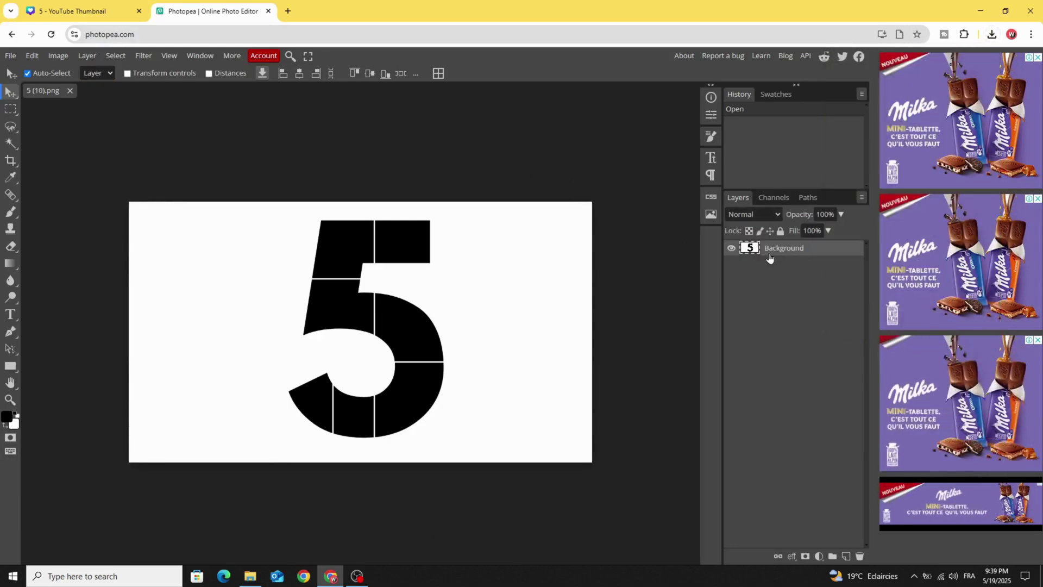
# - Magic Wand the 5's top-right block and copy it onto a new layer with Layer Via Copy
pyautogui.click(10, 143)
pyautogui.click(404, 242)
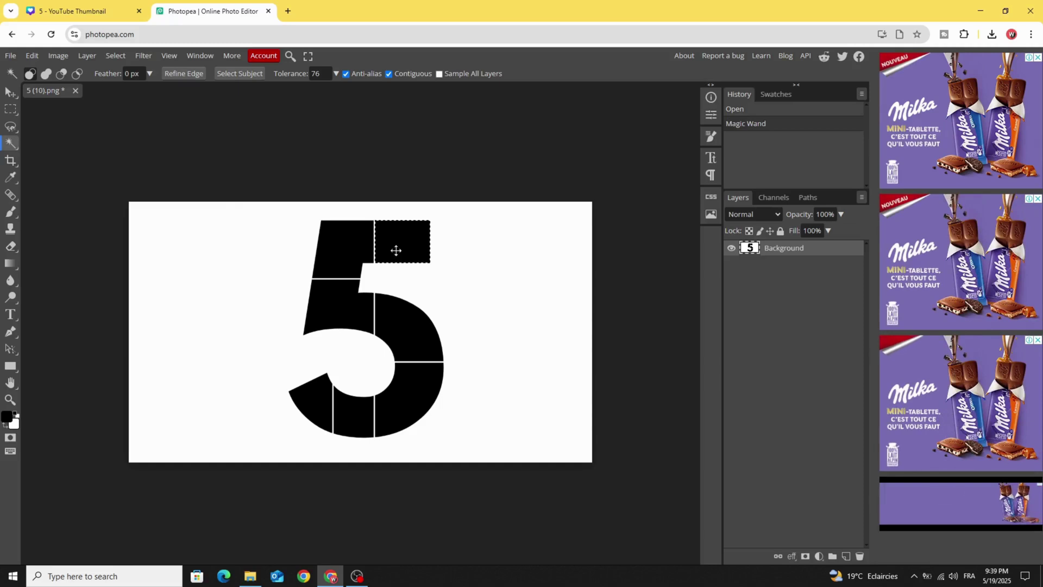
pyautogui.rightClick(399, 244)
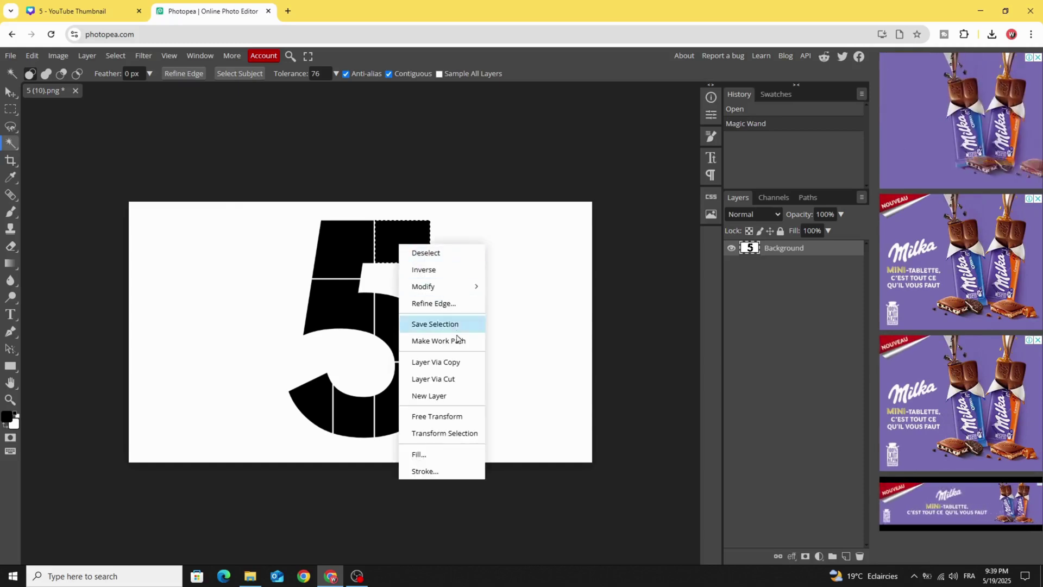
pyautogui.click(468, 368)
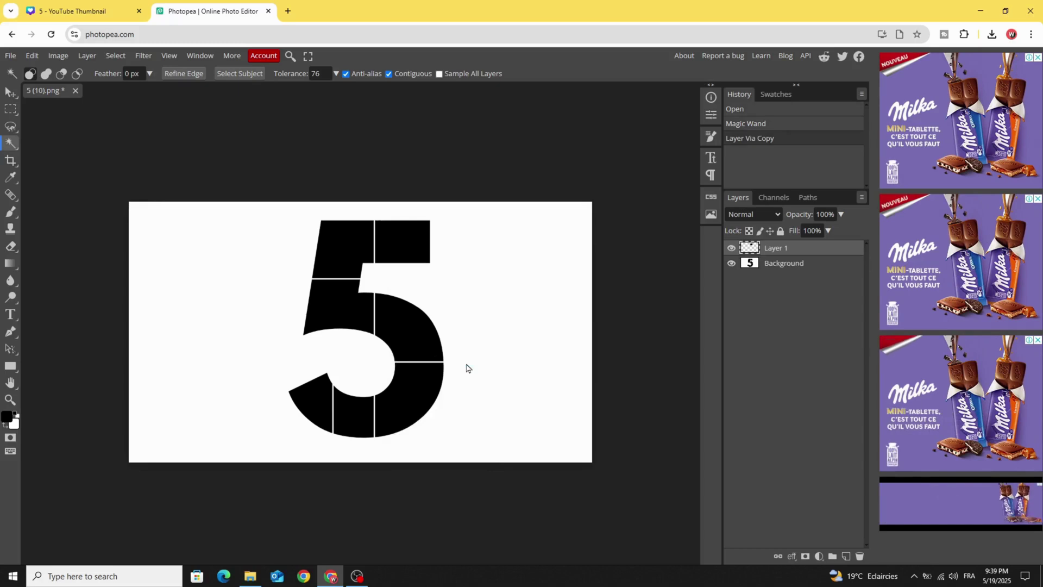
# - Load Layer 1's pixels as a selection and show the Paths panel
pyautogui.rightClick(771, 248)
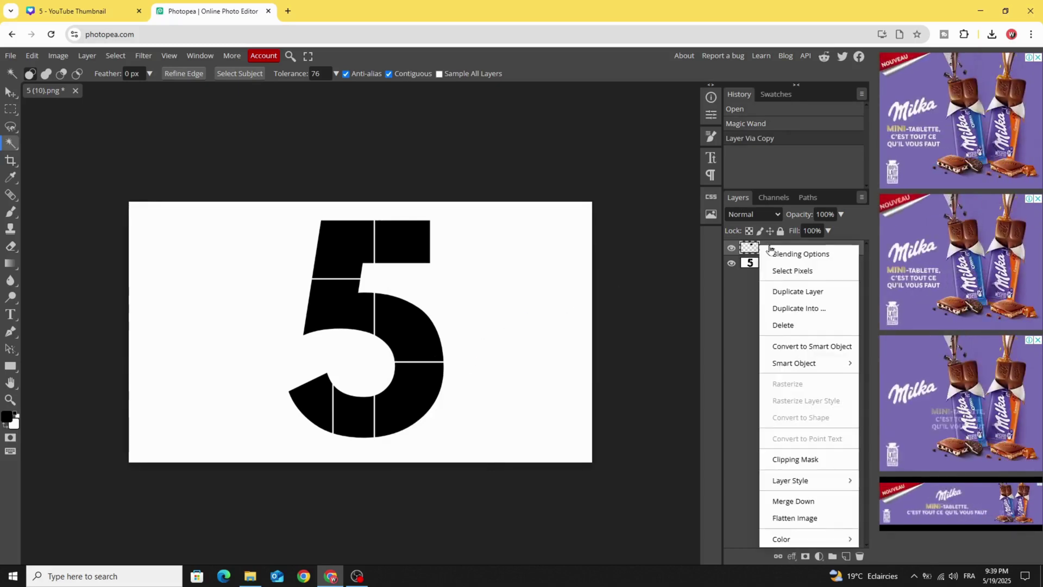
pyautogui.click(827, 273)
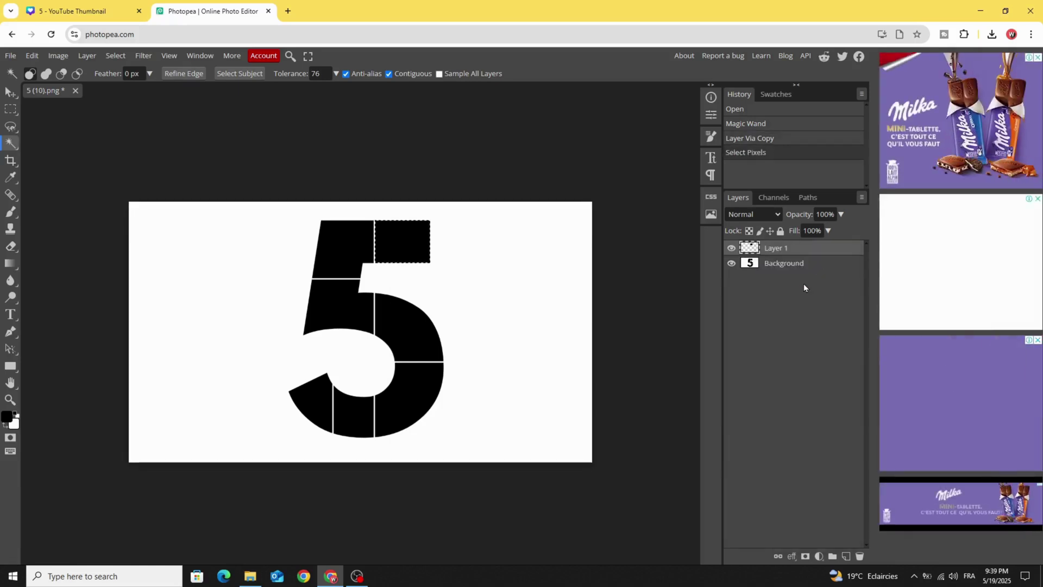
pyautogui.click(809, 197)
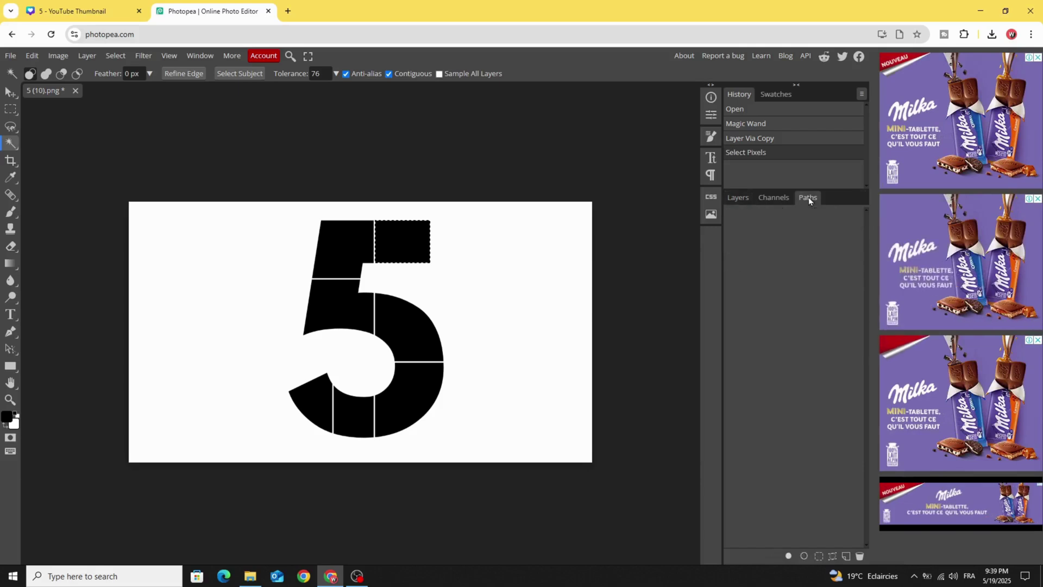
# - Convert the selection to a path, apply it as Layer 1's vector mask, then reactivate Background
pyautogui.click(833, 557)
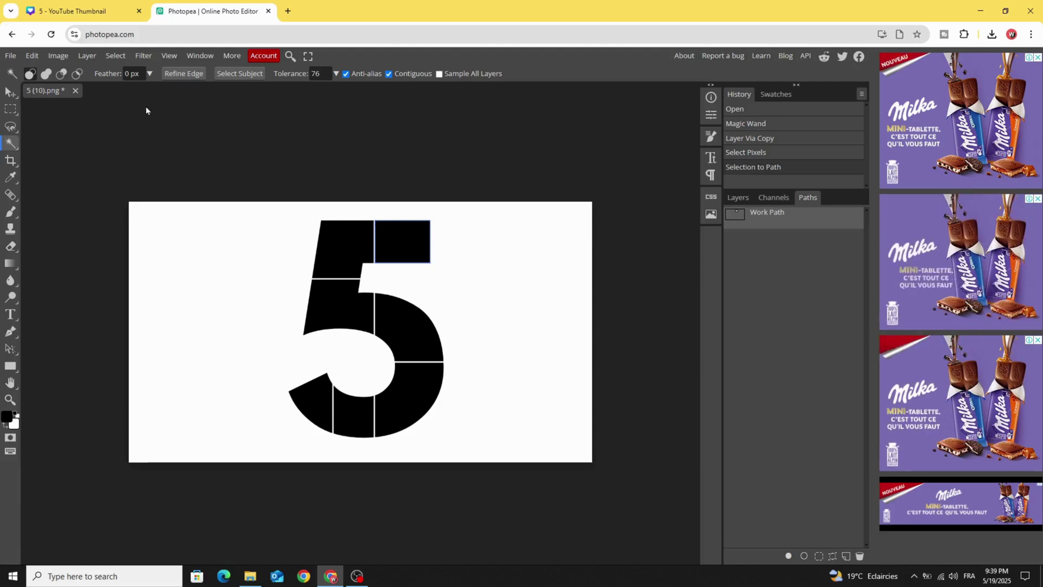
pyautogui.click(87, 57)
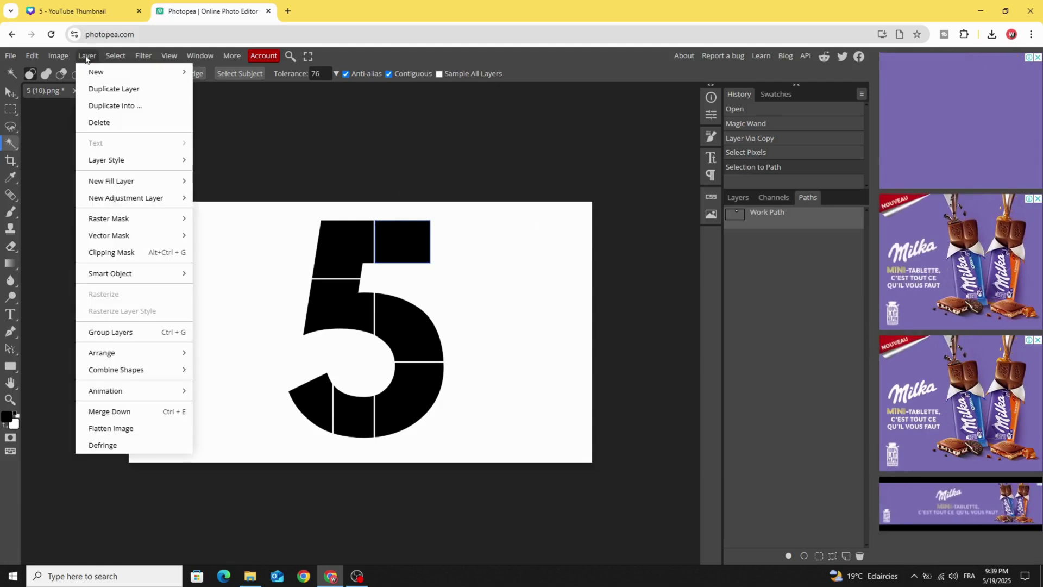
pyautogui.moveTo(152, 238)
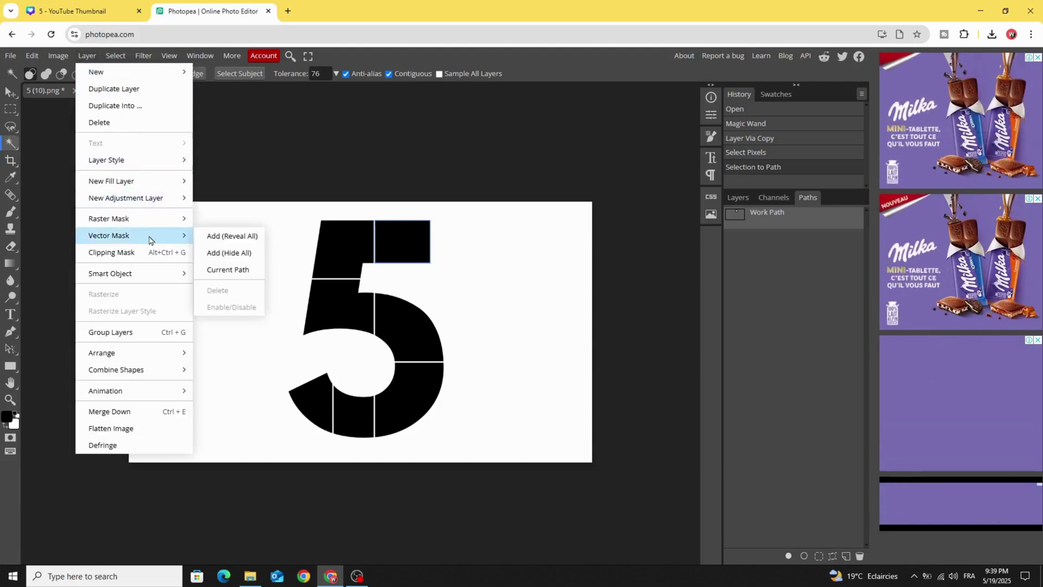
pyautogui.click(221, 277)
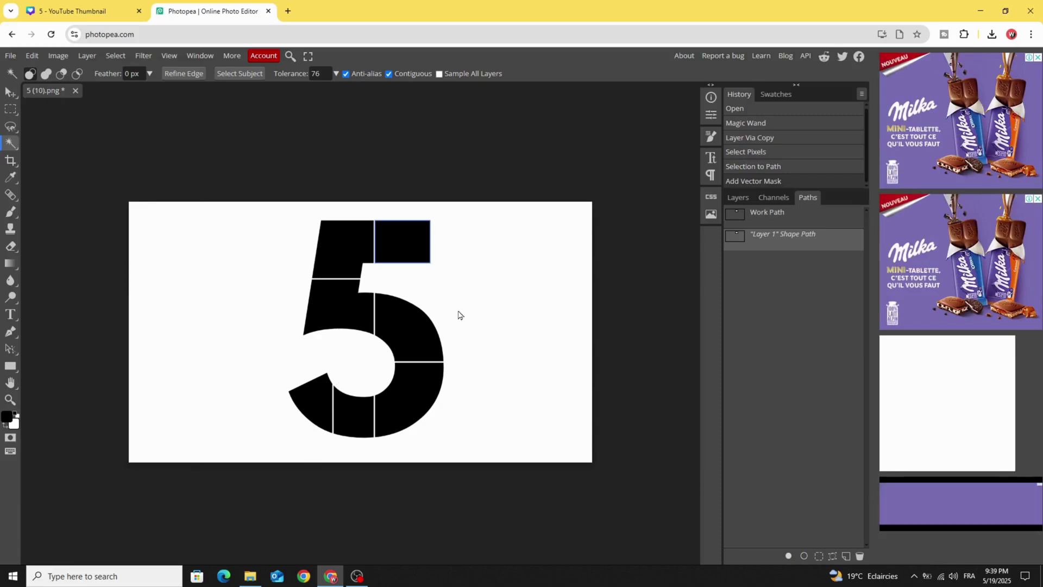
pyautogui.click(737, 199)
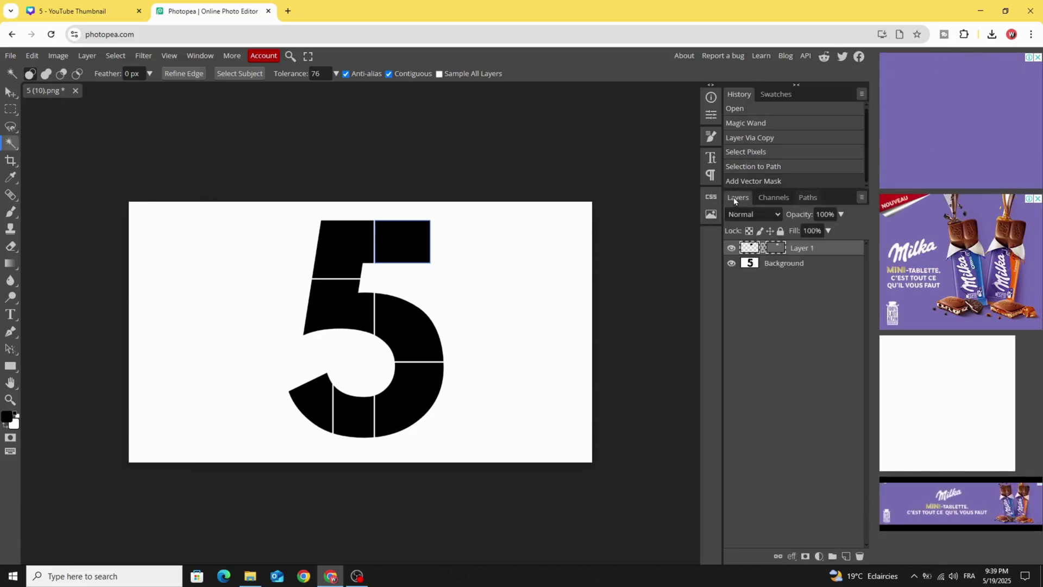
pyautogui.click(792, 265)
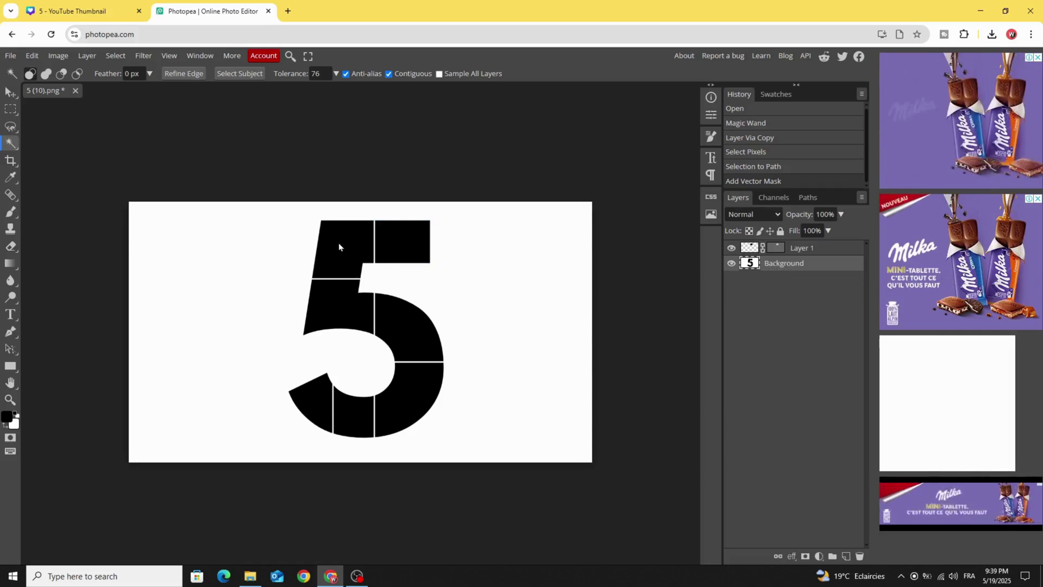
# - Copy the 5's top-left block onto Layer 2 and load its pixels as a selection
pyautogui.click(356, 239)
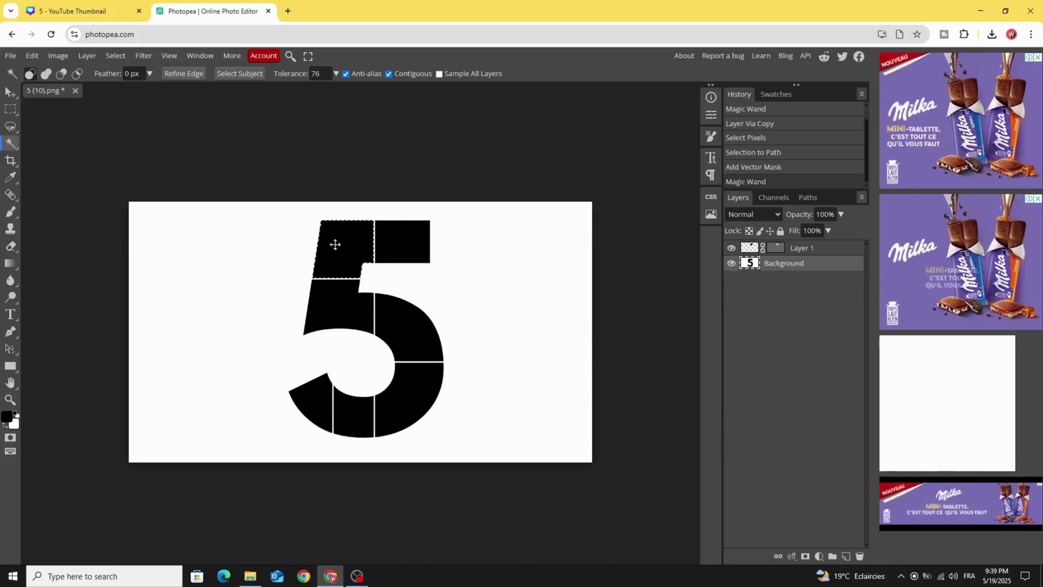
pyautogui.rightClick(339, 245)
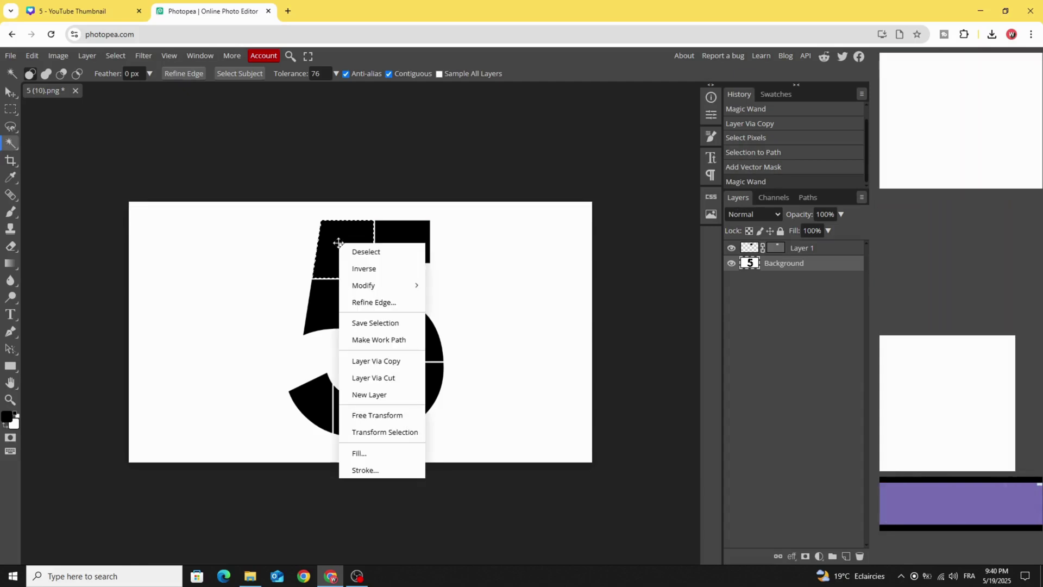
pyautogui.click(403, 366)
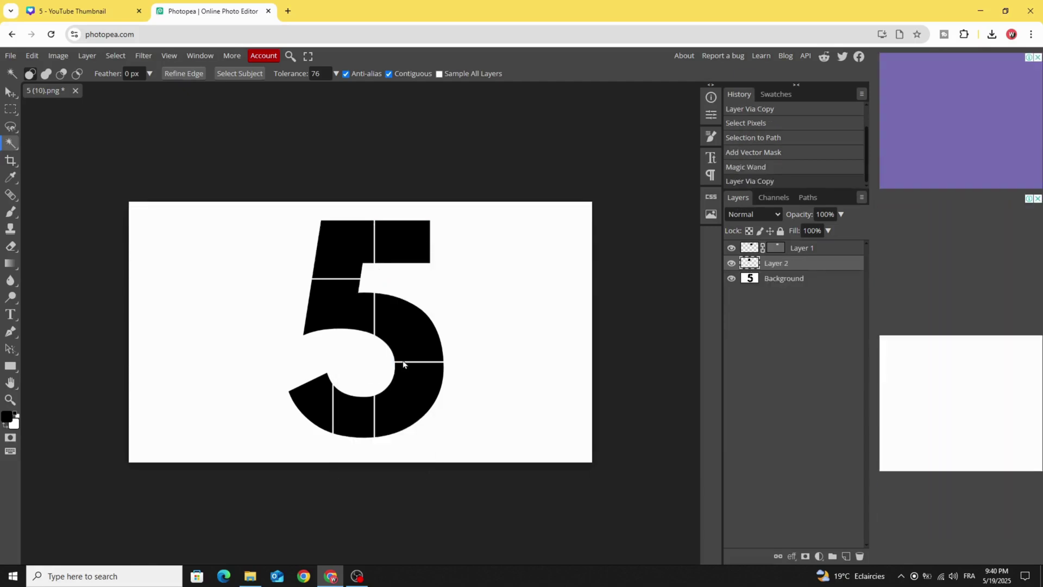
pyautogui.rightClick(773, 266)
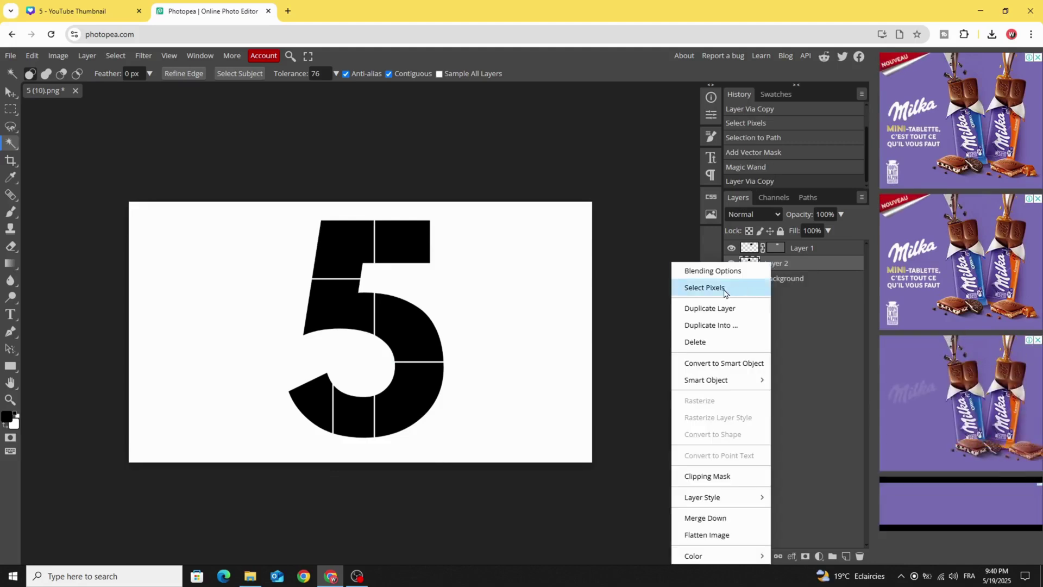
pyautogui.click(742, 289)
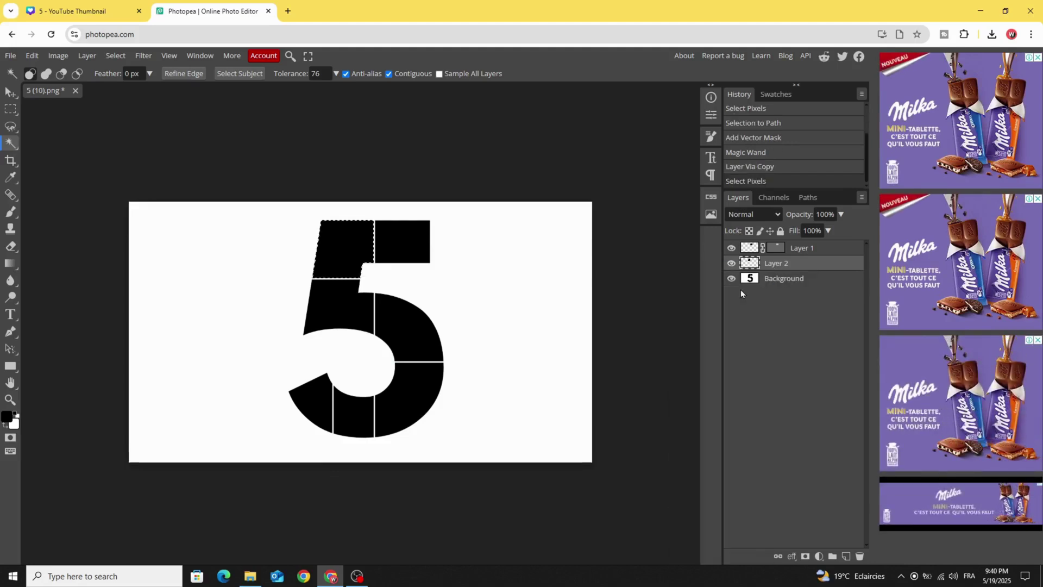
# - Turn Layer 2's selection into a path and apply it as Layer 2's vector mask
pyautogui.click(808, 198)
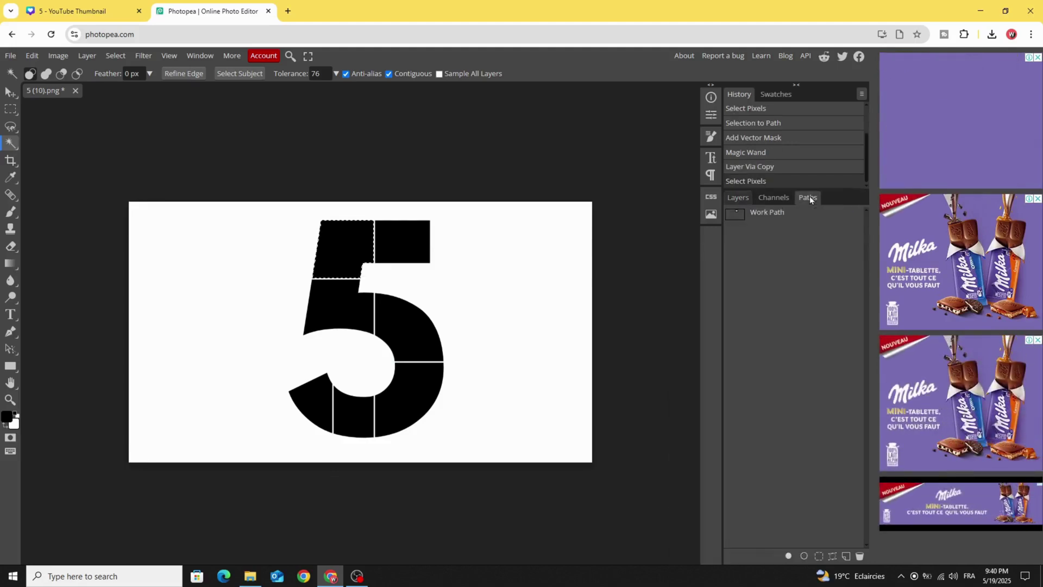
pyautogui.click(833, 556)
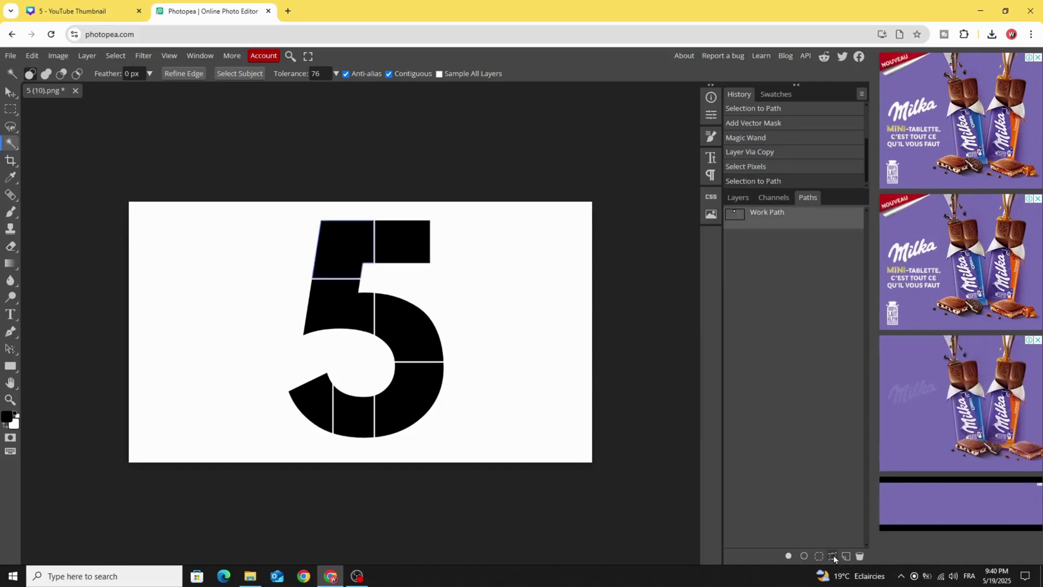
pyautogui.click(86, 56)
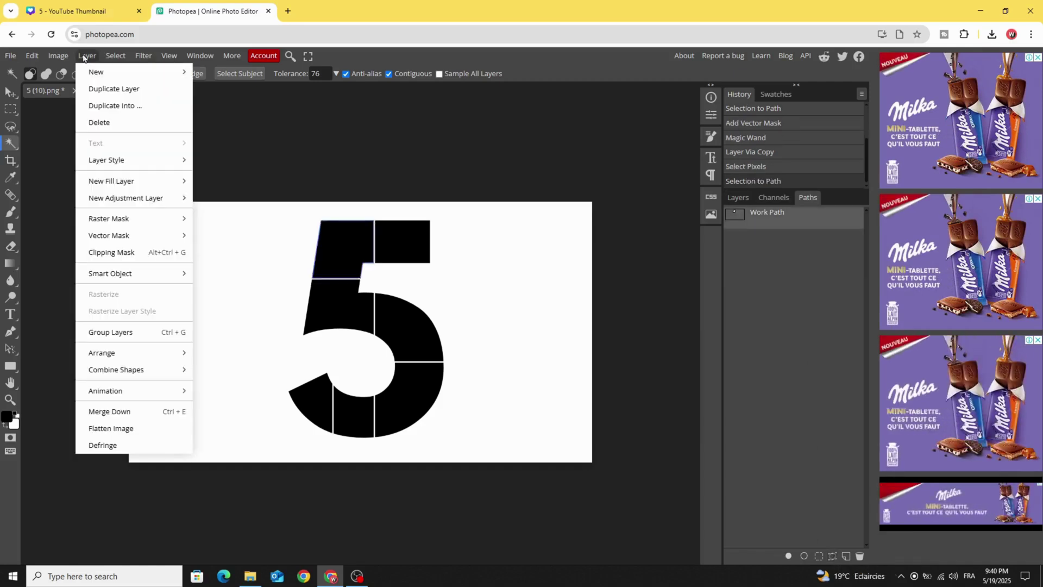
pyautogui.moveTo(153, 234)
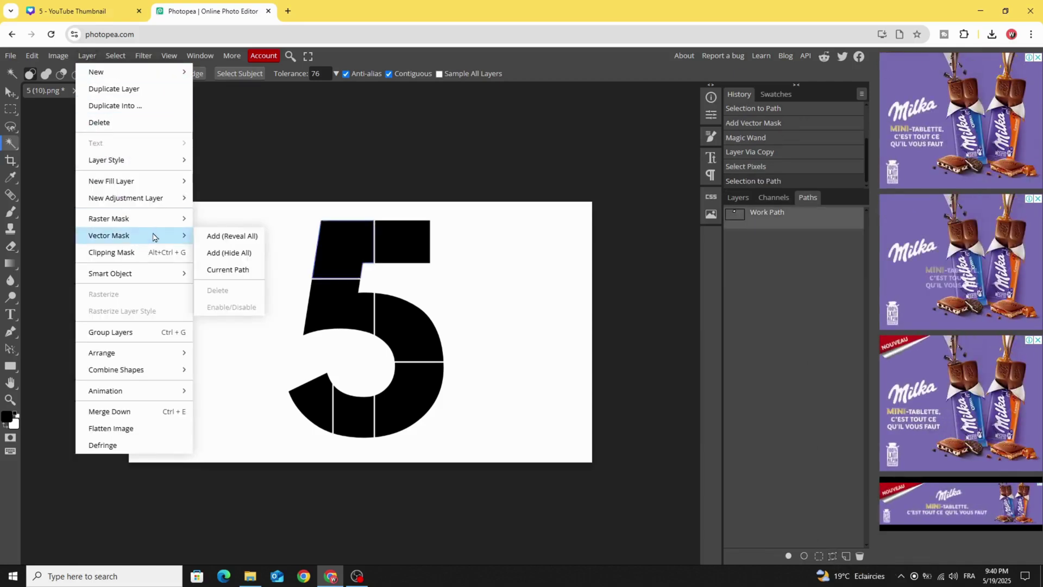
pyautogui.click(239, 270)
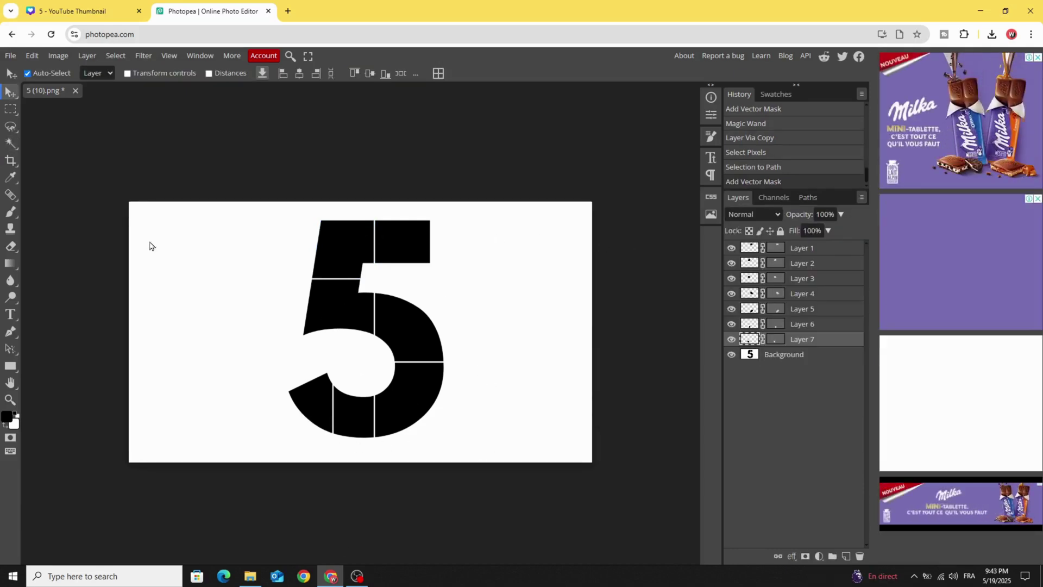
# - Export the layered 5 as the PDF 5 (10).pdf and return to the Canva tab
pyautogui.click(9, 56)
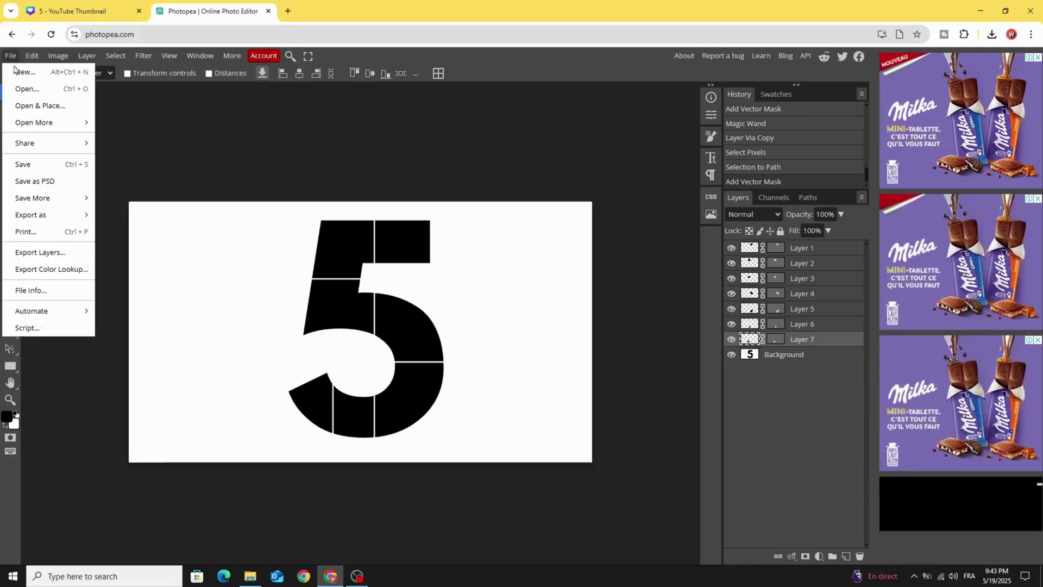
pyautogui.moveTo(61, 217)
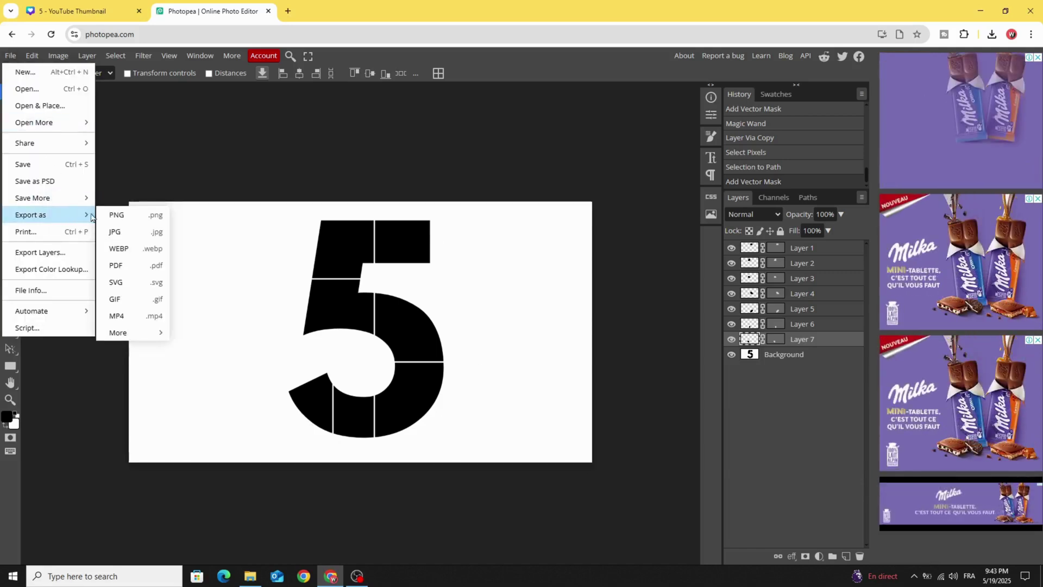
pyautogui.click(147, 268)
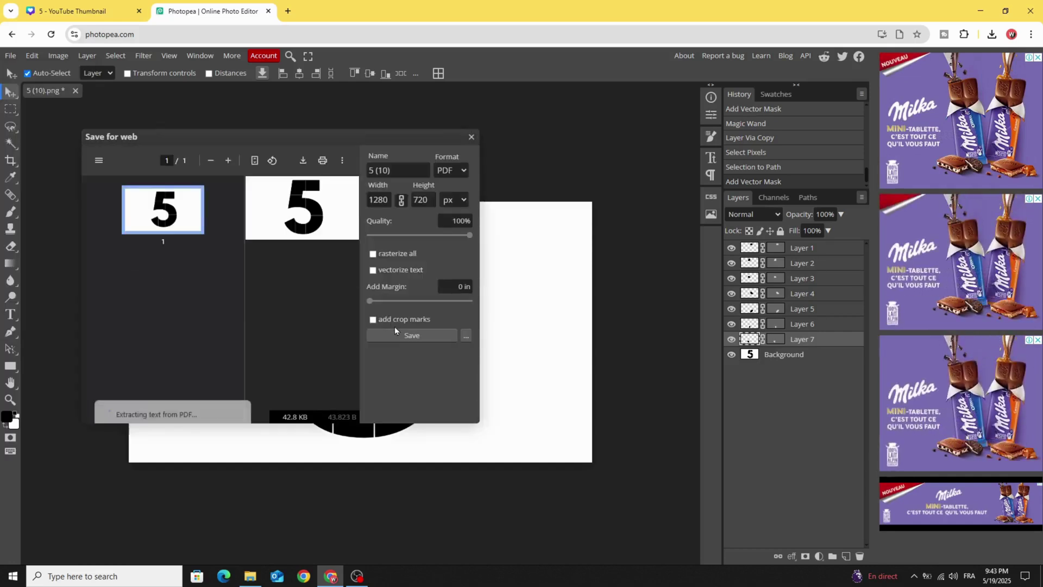
pyautogui.click(420, 336)
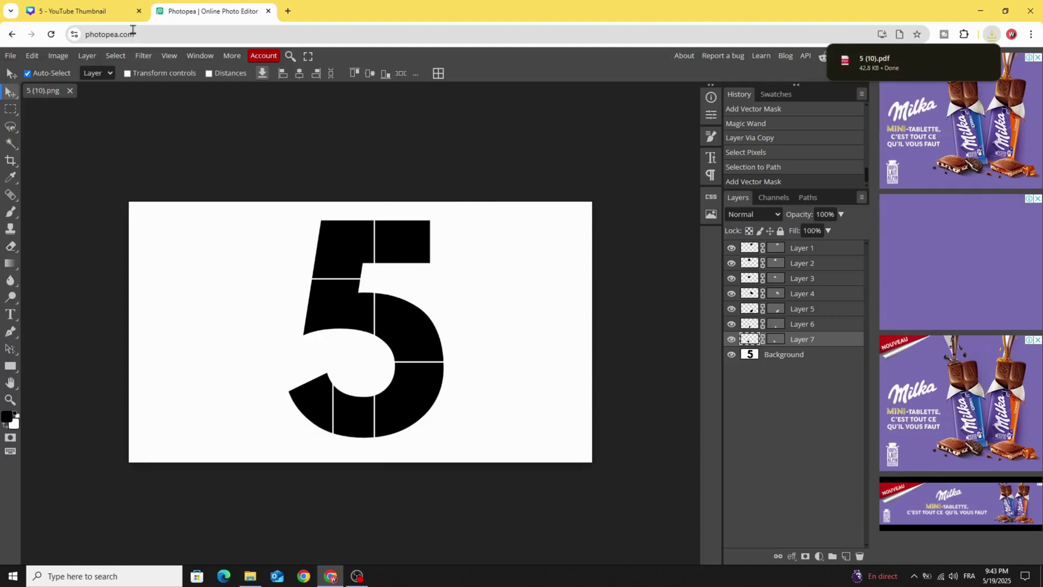
pyautogui.hotkey('ctrl', 'Tab')
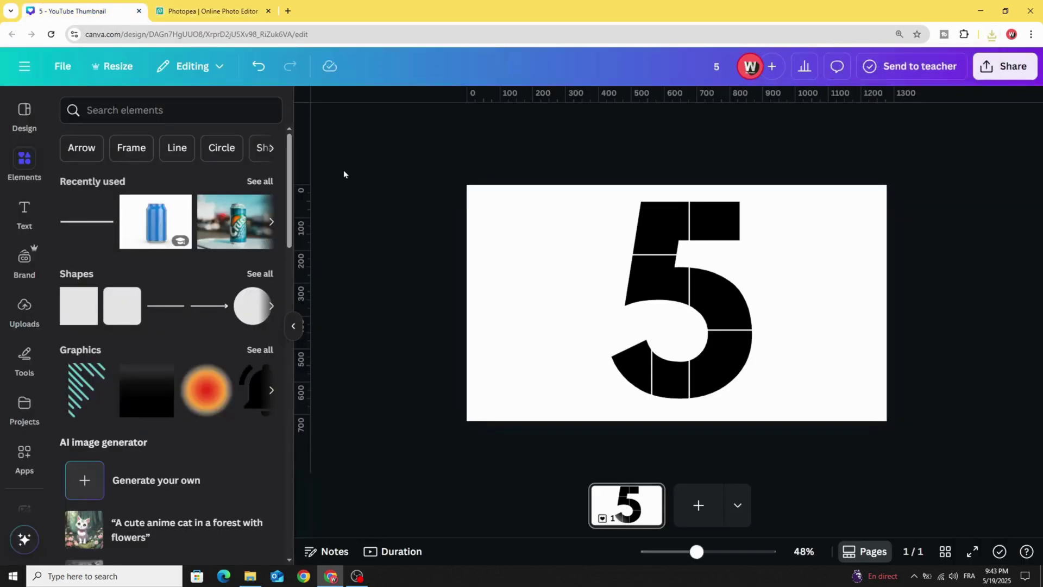
# - Import 5 (10).pdf into Canva and place its split 5 on a new second page
pyautogui.click(992, 34)
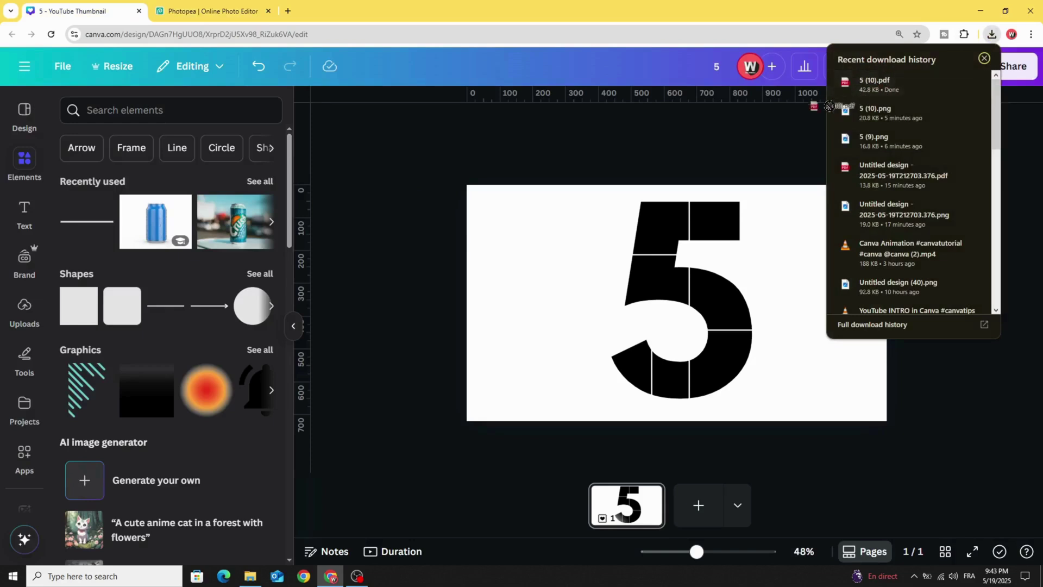
pyautogui.moveTo(912, 85); pyautogui.dragTo(511, 218)
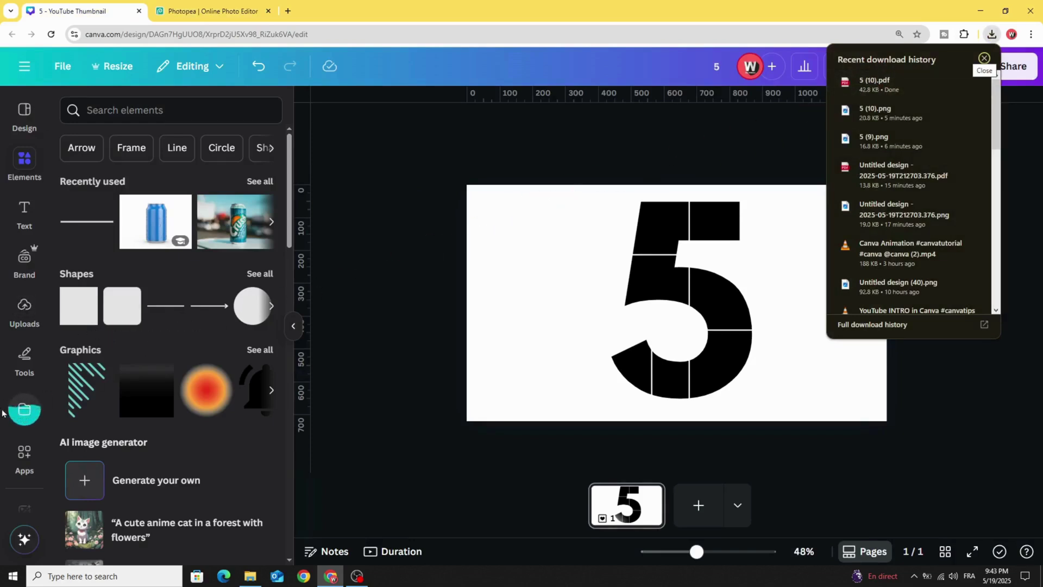
pyautogui.click(24, 409)
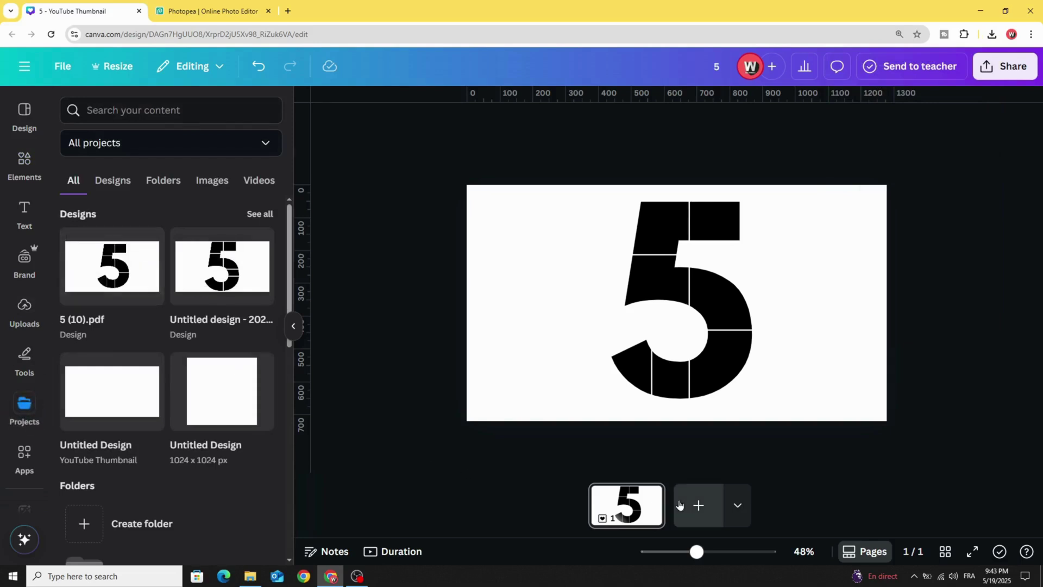
pyautogui.click(698, 507)
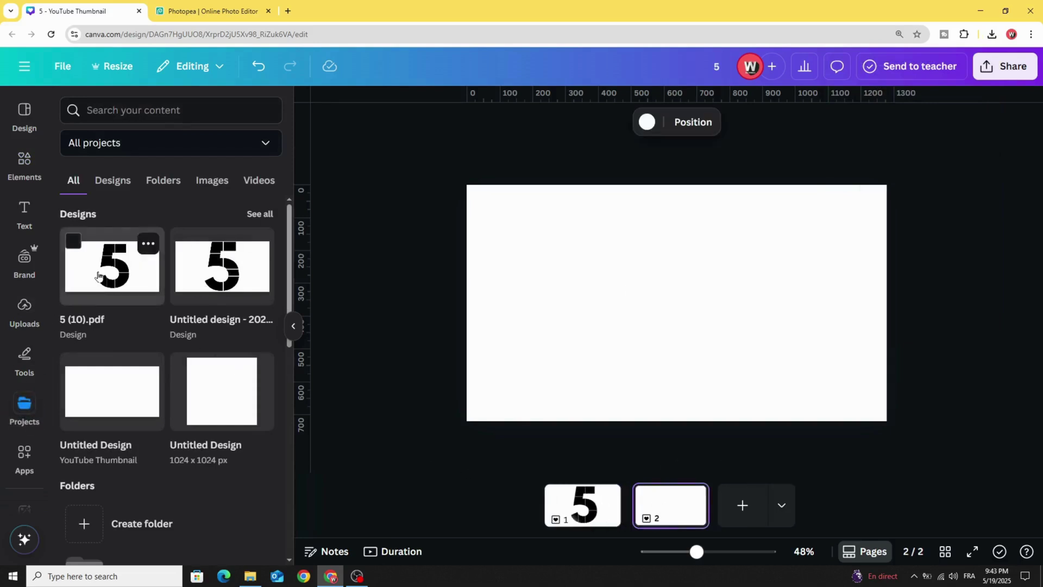
pyautogui.moveTo(103, 268); pyautogui.dragTo(599, 261)
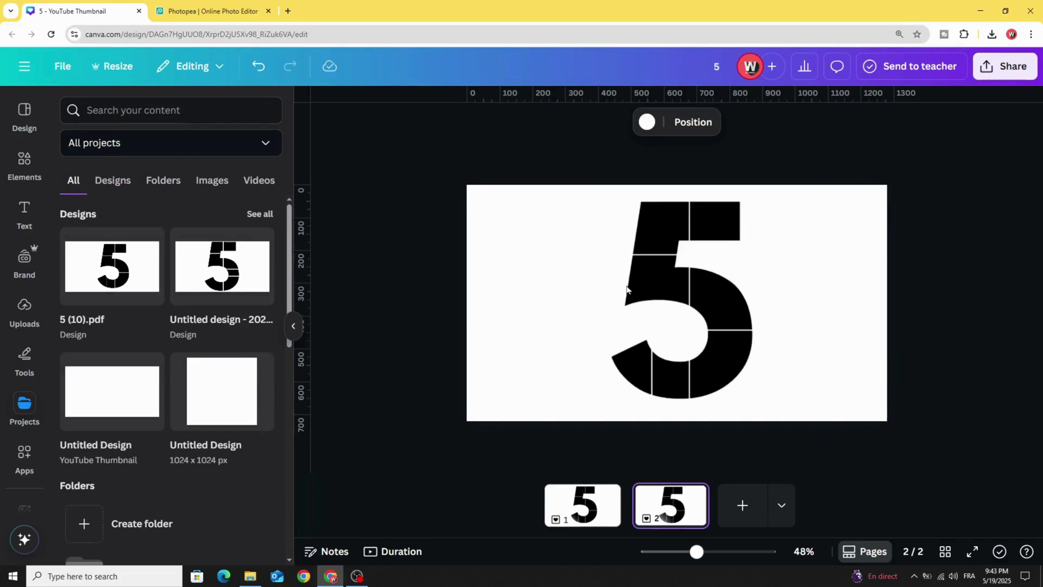
pyautogui.click(571, 300)
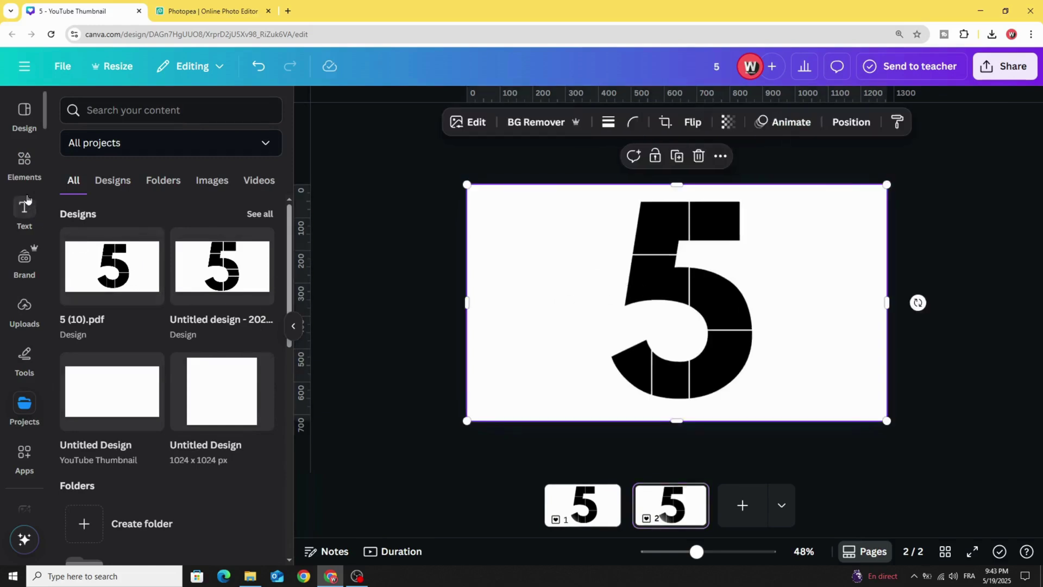
# - Drop two uploaded portrait photos into the top-left and top-right pieces of the 5
pyautogui.click(24, 306)
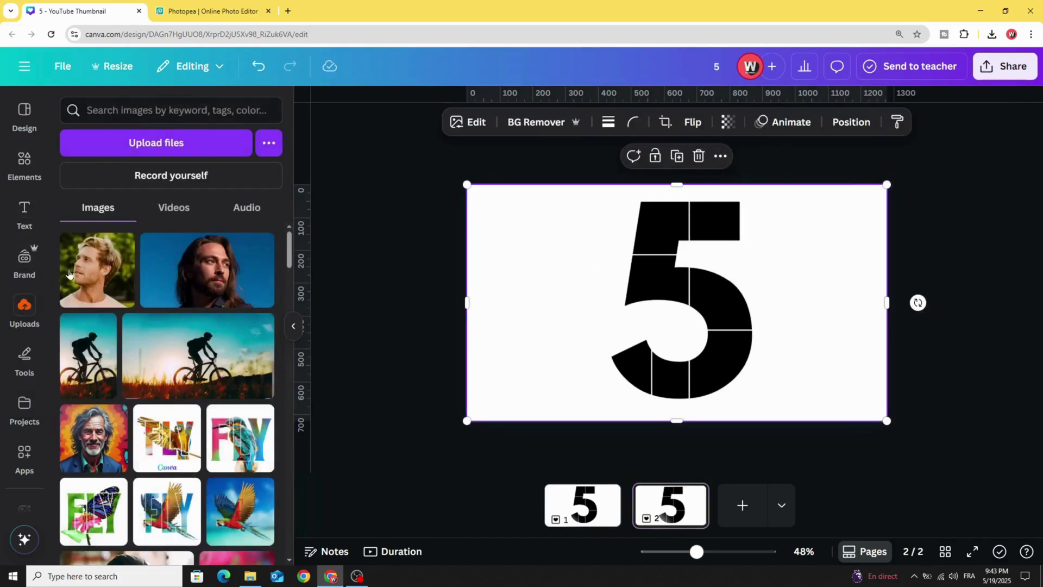
pyautogui.moveTo(84, 284); pyautogui.dragTo(645, 223)
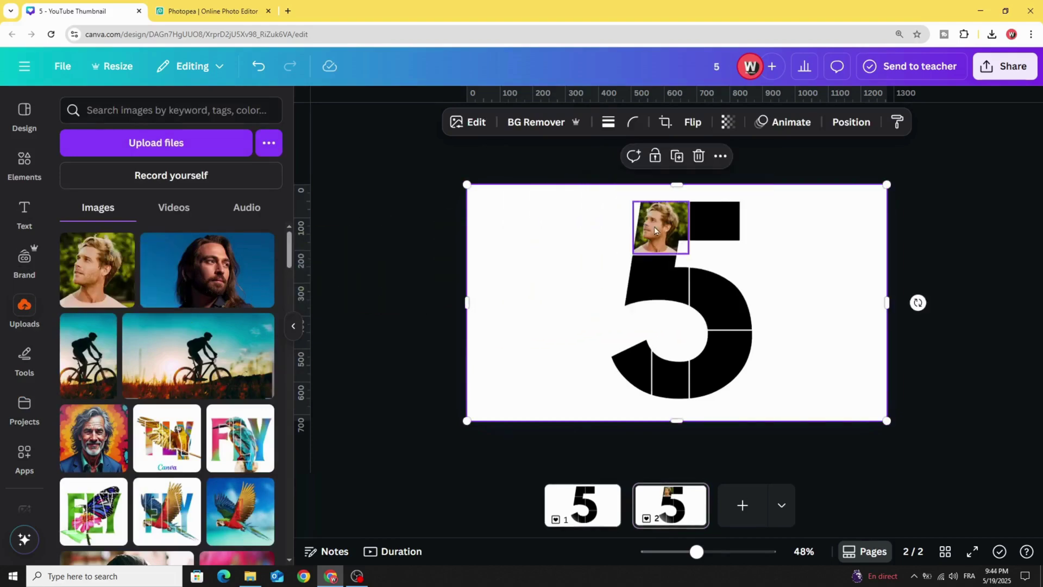
pyautogui.moveTo(206, 270); pyautogui.dragTo(696, 236)
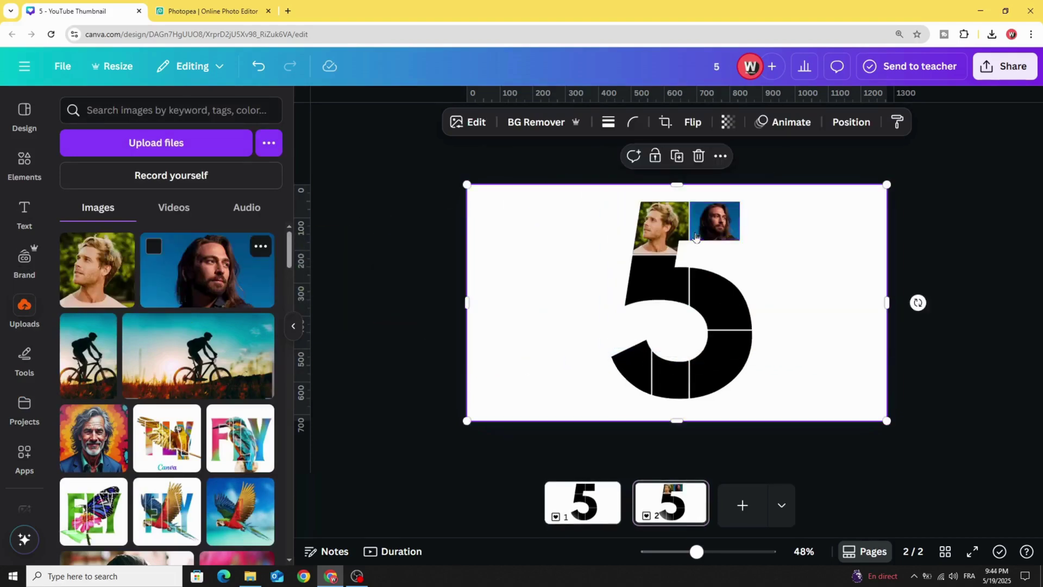
# - Detach and delete the black images from two pieces of the 5, leaving empty frames
pyautogui.click(644, 282)
pyautogui.rightClick(644, 282)
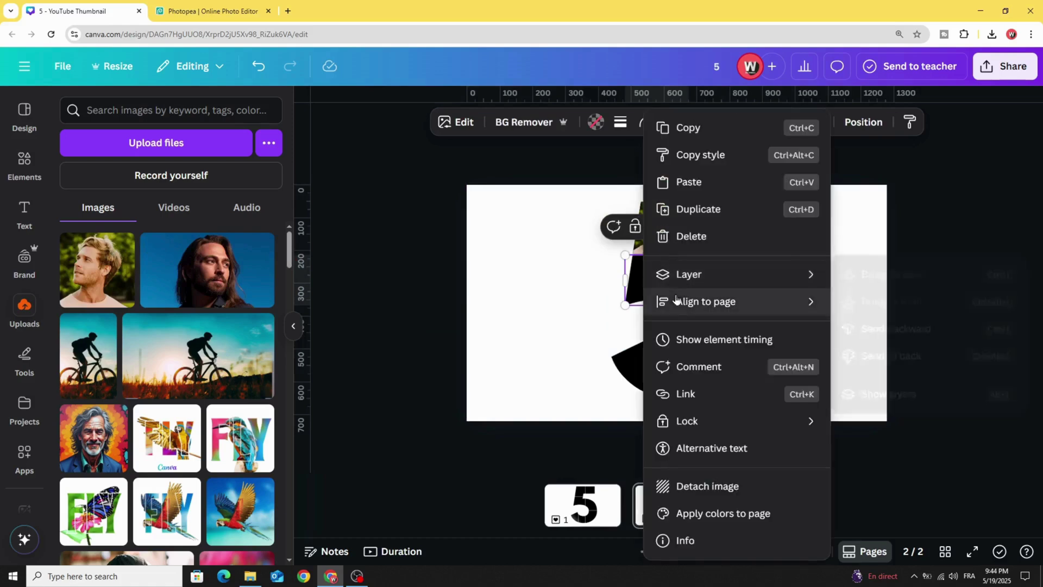
pyautogui.click(707, 486)
pyautogui.click(705, 194)
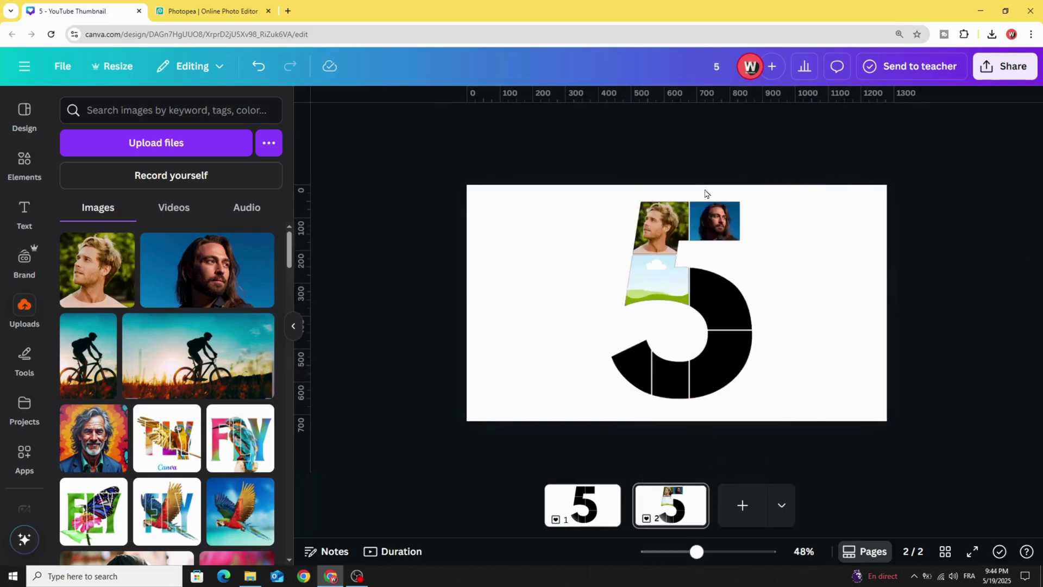
pyautogui.rightClick(721, 306)
pyautogui.click(797, 488)
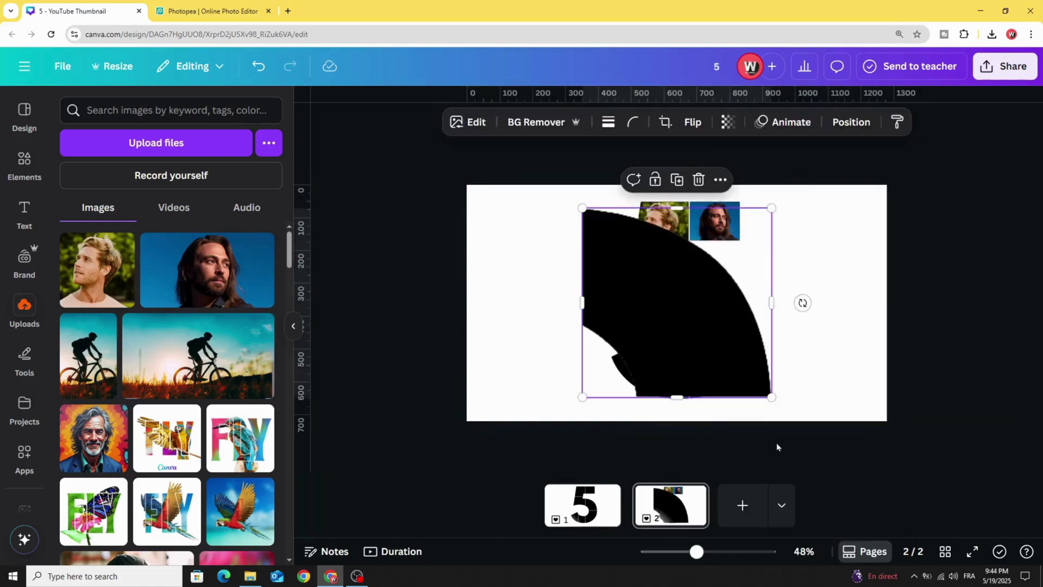
pyautogui.click(699, 179)
# - Empty the bottom-right, lower and lower-left pieces by detaching and deleting their black images
pyautogui.click(704, 352)
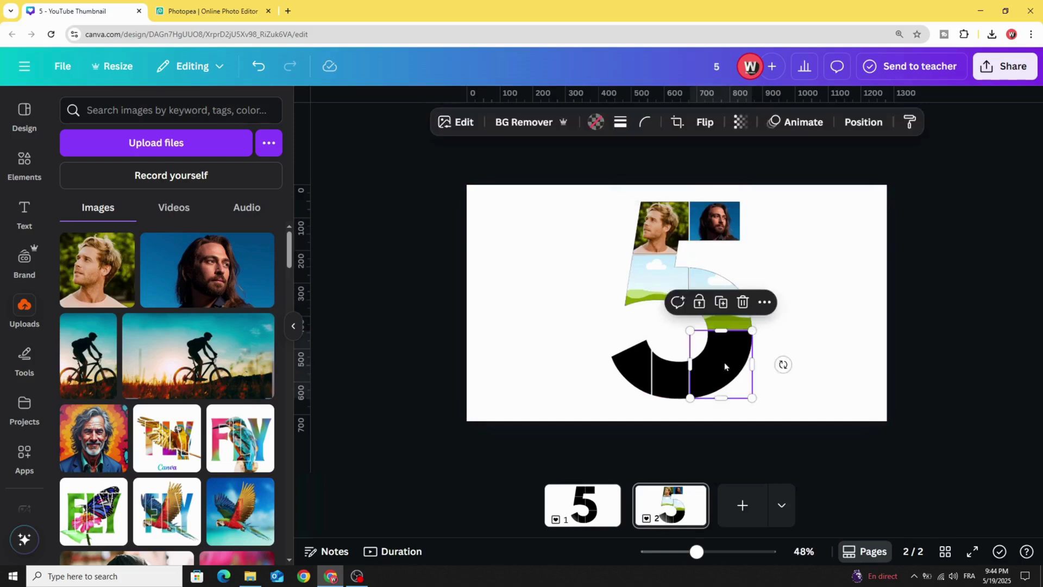
pyautogui.rightClick(726, 367)
pyautogui.click(777, 484)
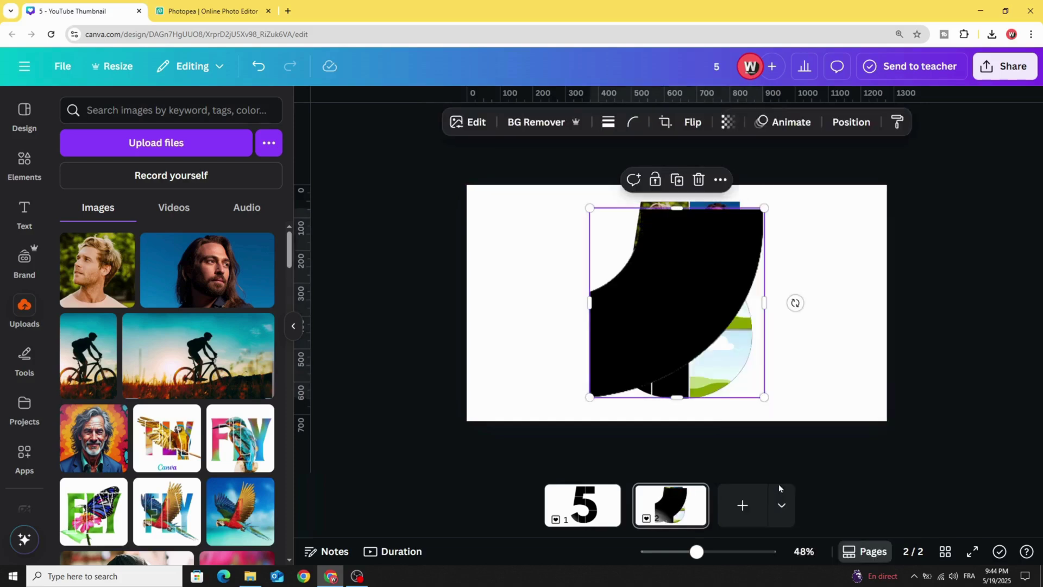
pyautogui.click(699, 180)
pyautogui.click(666, 376)
pyautogui.rightClick(665, 381)
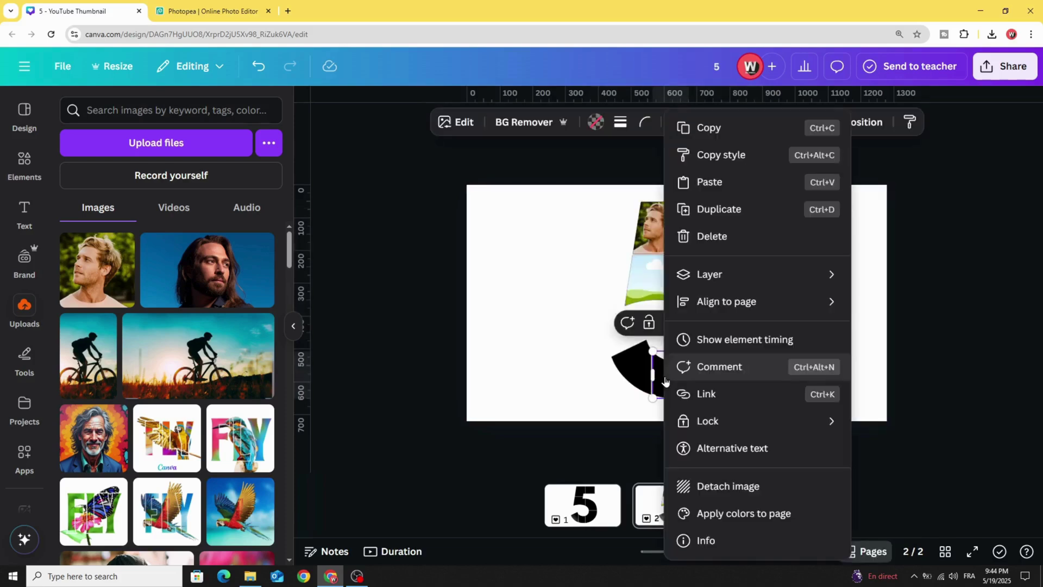
pyautogui.click(750, 487)
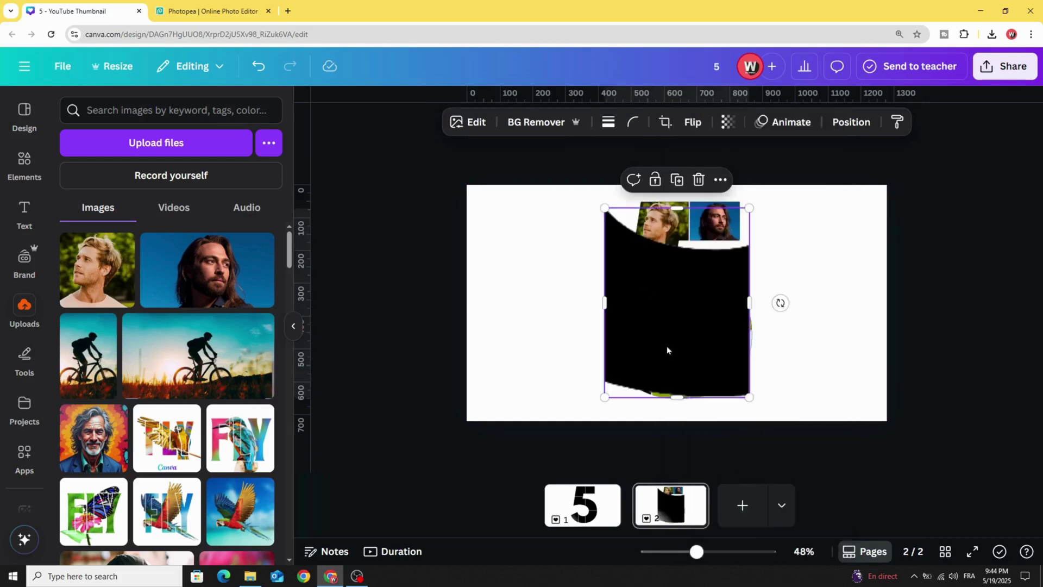
pyautogui.press('Delete')
pyautogui.click(627, 392)
pyautogui.rightClick(634, 382)
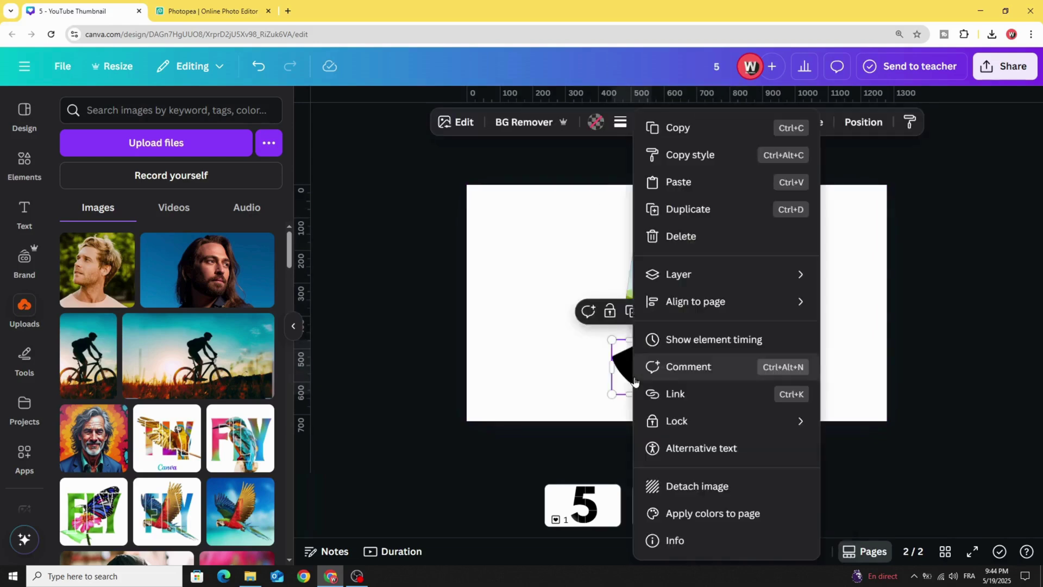
pyautogui.click(707, 486)
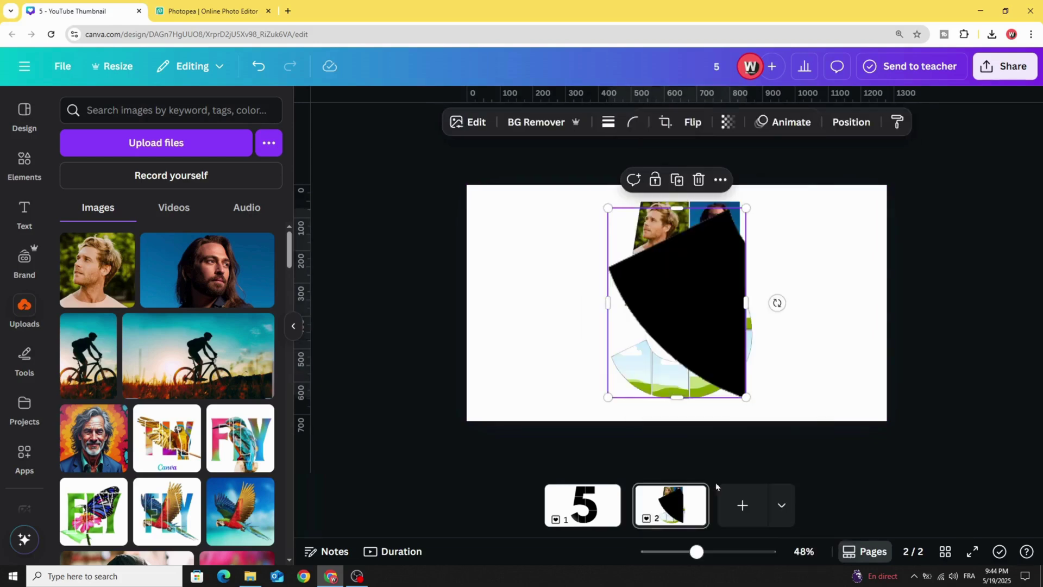
pyautogui.press('Delete')
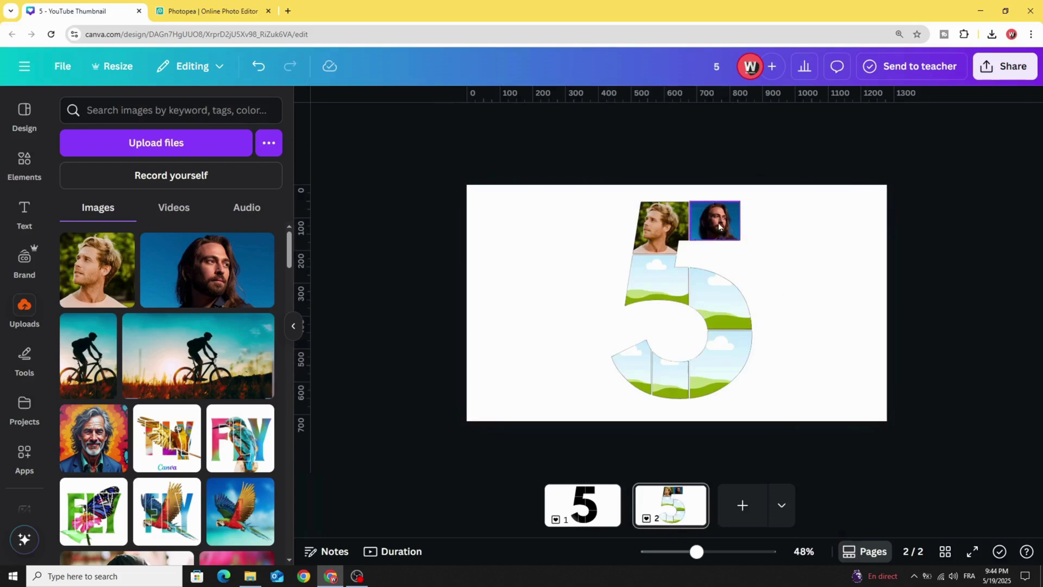